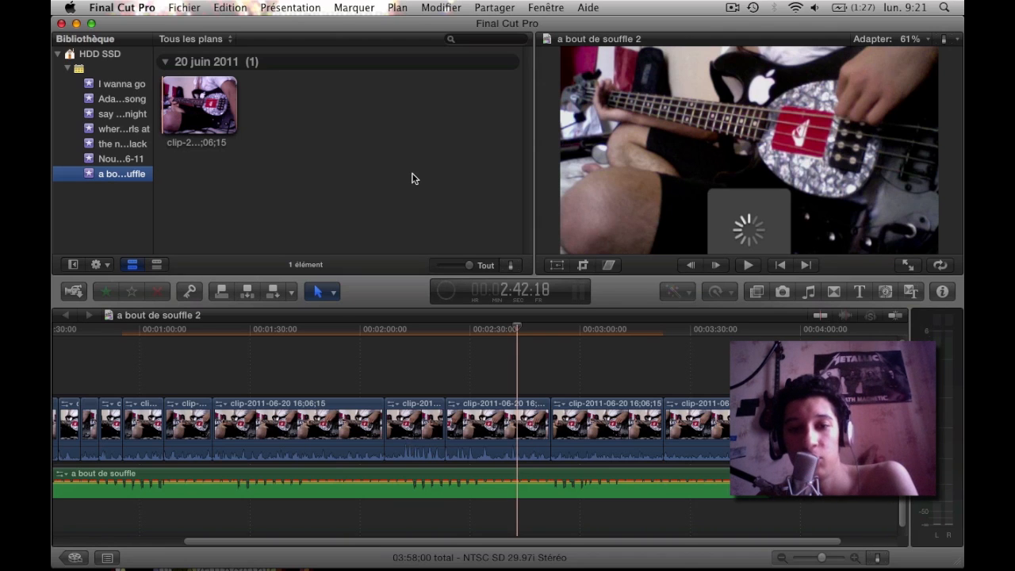
click(489, 6)
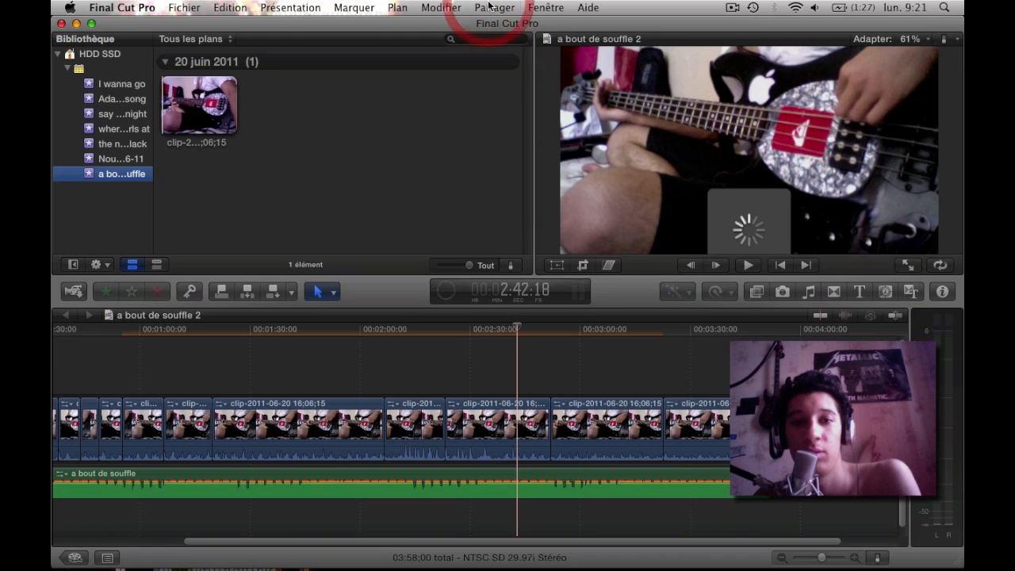
mouse_move(547, 8)
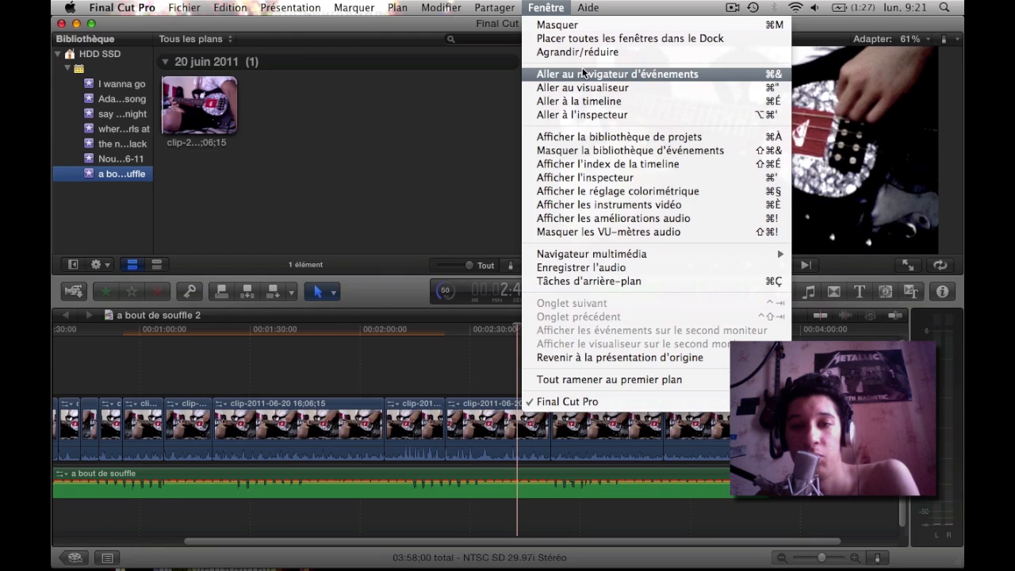
click(582, 73)
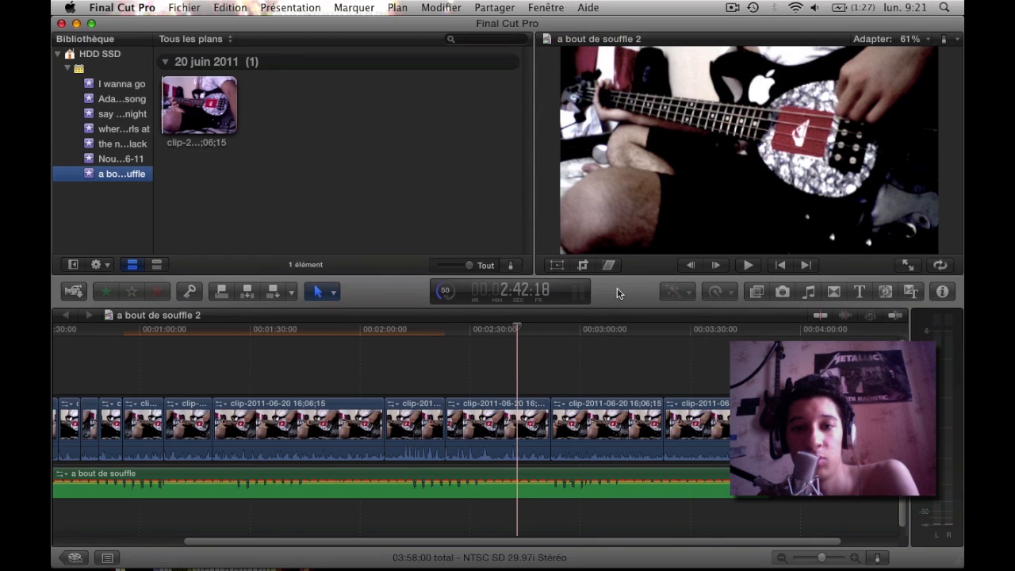
key(F3)
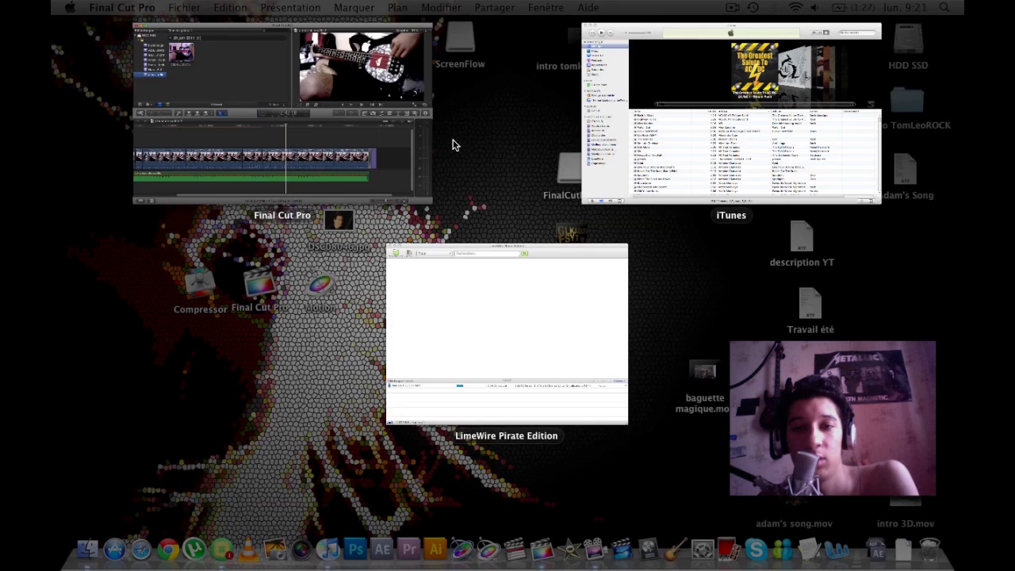
key(F3)
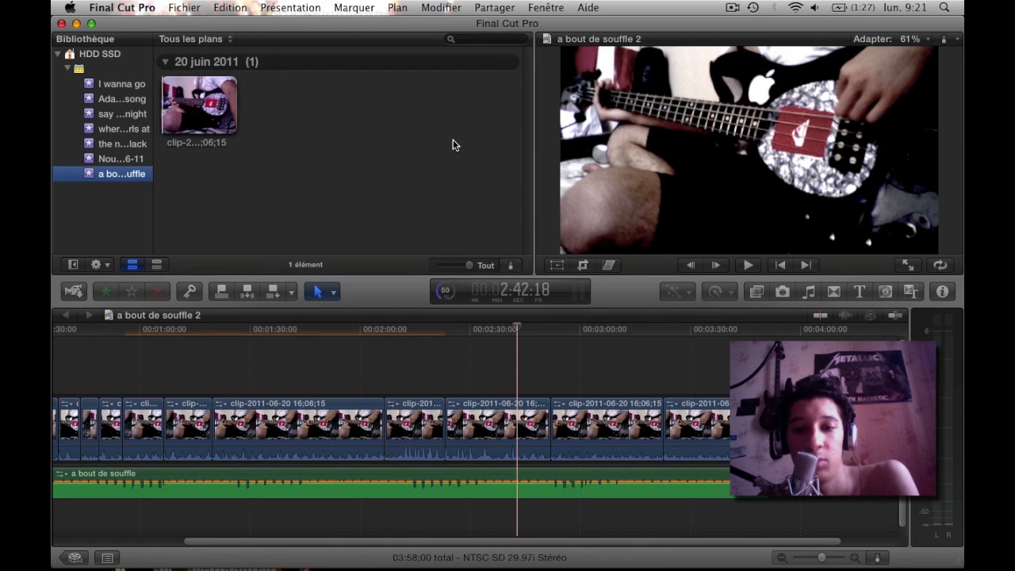
key(F3)
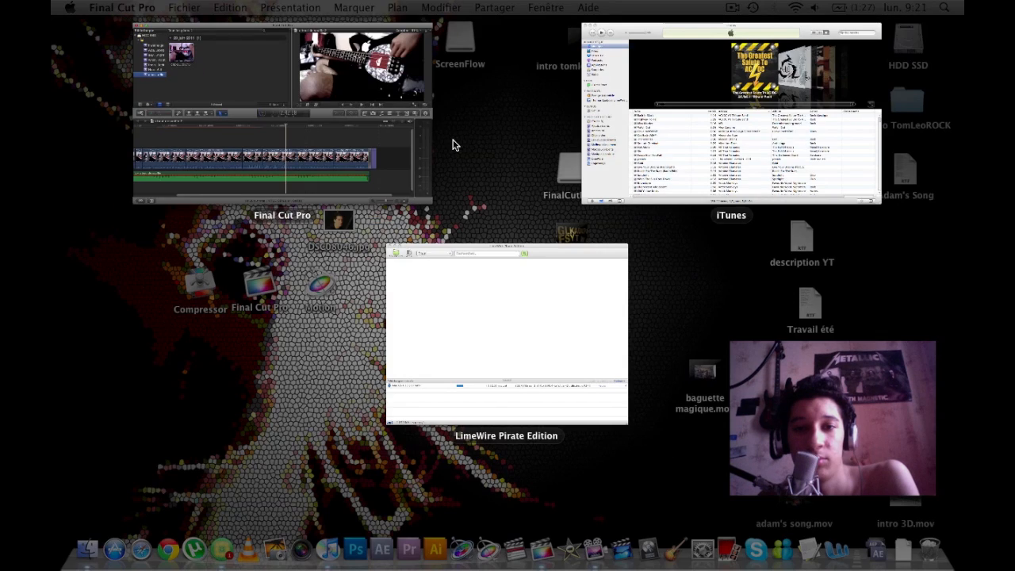
key(F3)
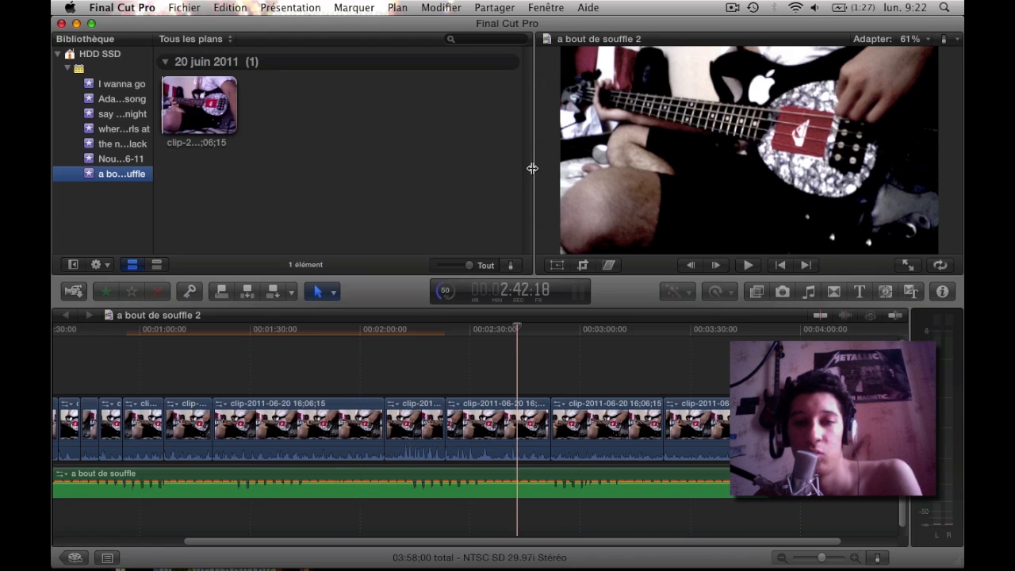
Widen the event browser slightly by shifting its boundary with the viewer.
mouse_move(531, 168)
mouse_down()
mouse_move(493, 163)
mouse_move(537, 162)
mouse_up()
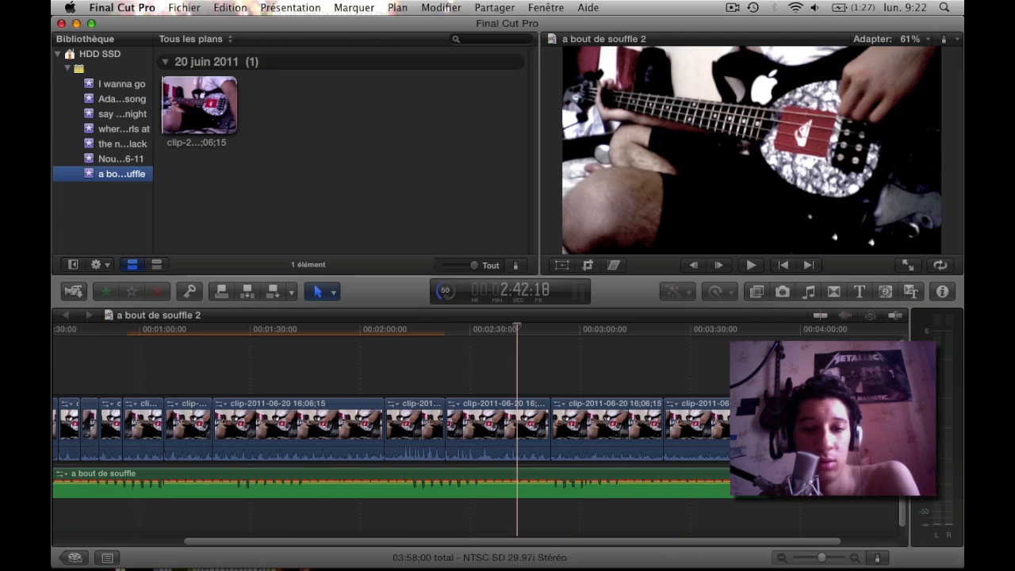
scroll(565, 432, left, 5)
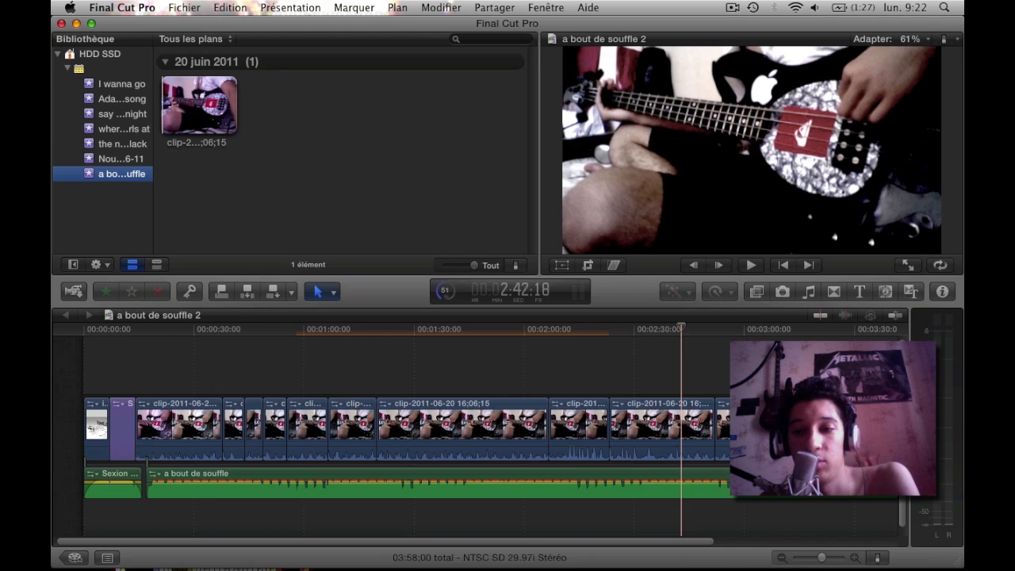
Preview the timeline's clip appearance styles, return to large filmstrips with small waveforms, and slightly reduce the clip height.
click(877, 557)
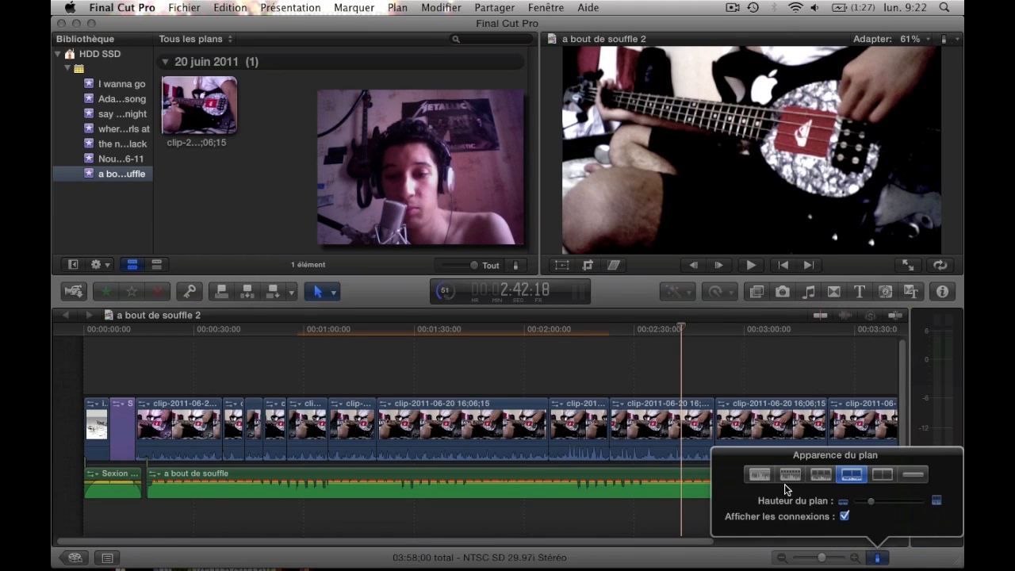
click(758, 474)
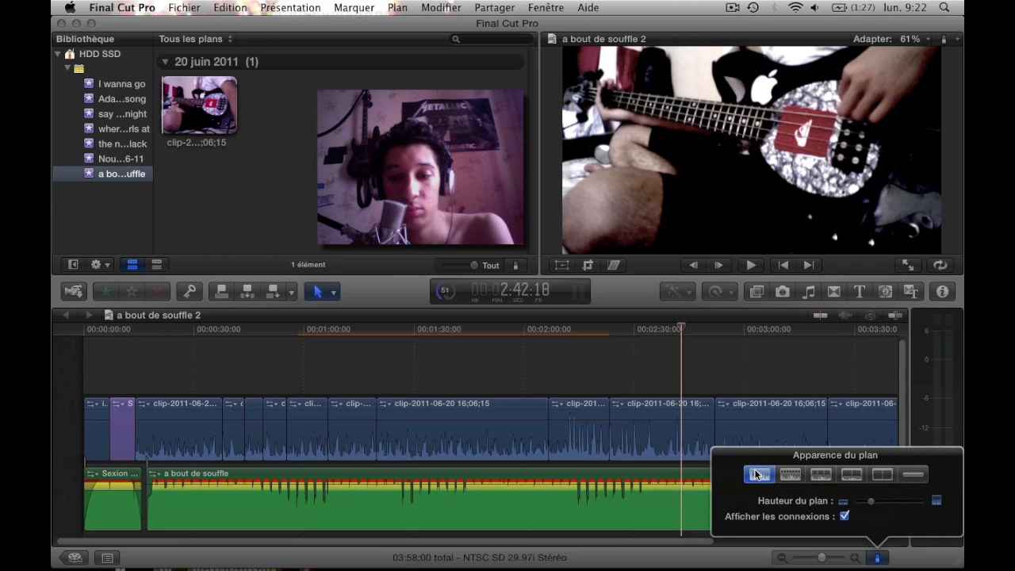
click(791, 474)
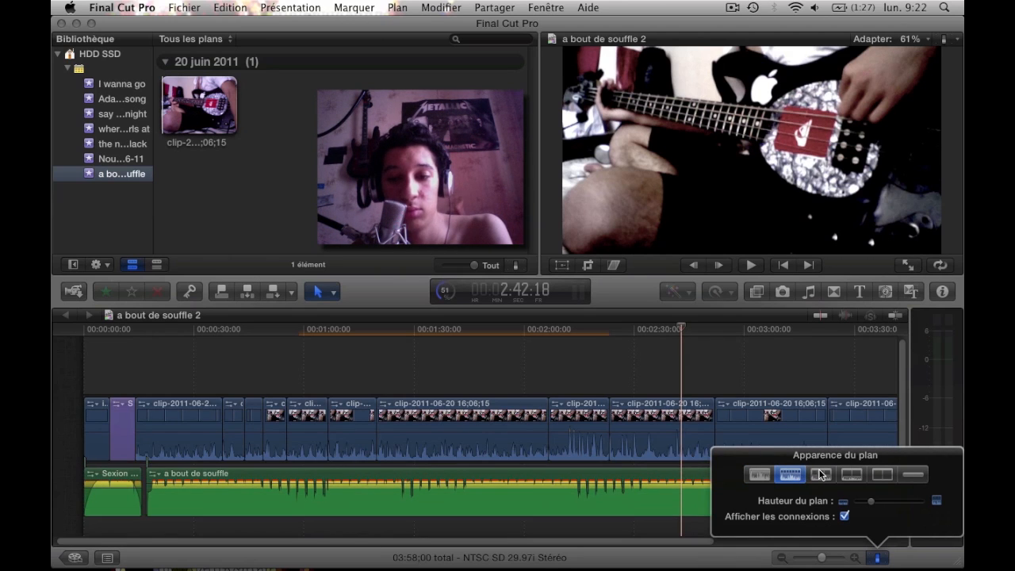
click(819, 474)
click(852, 475)
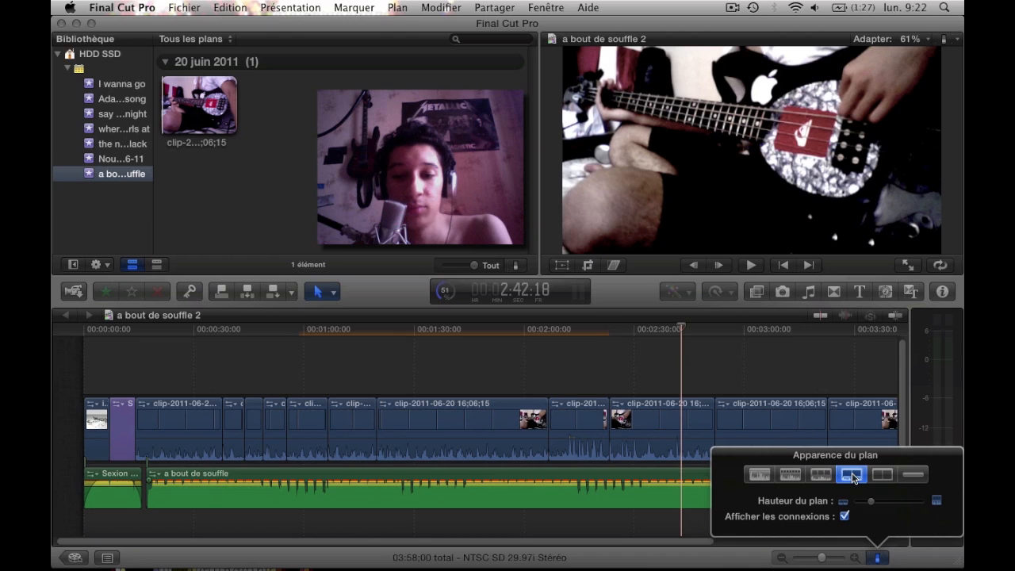
drag(870, 502, 863, 507)
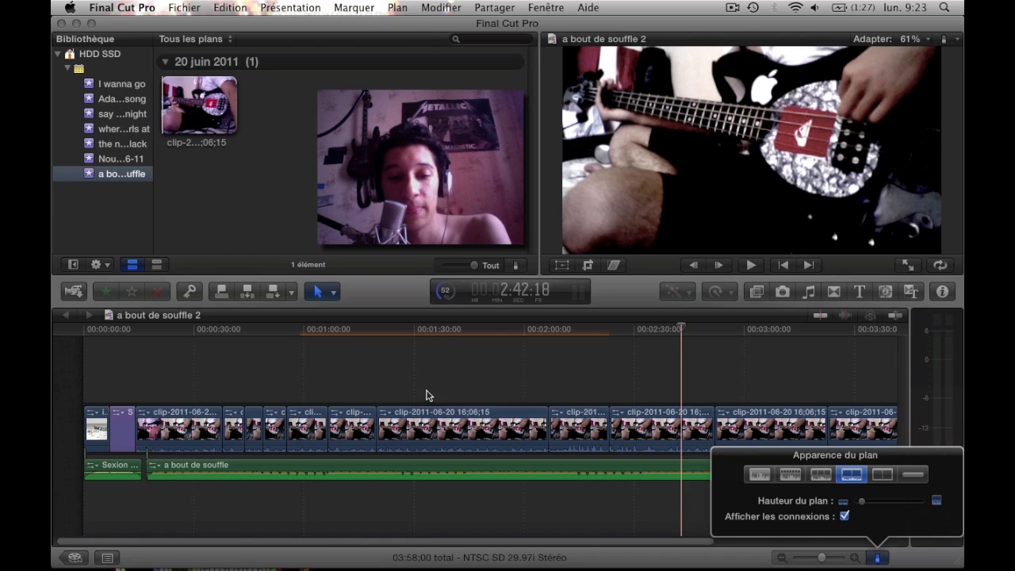
click(876, 559)
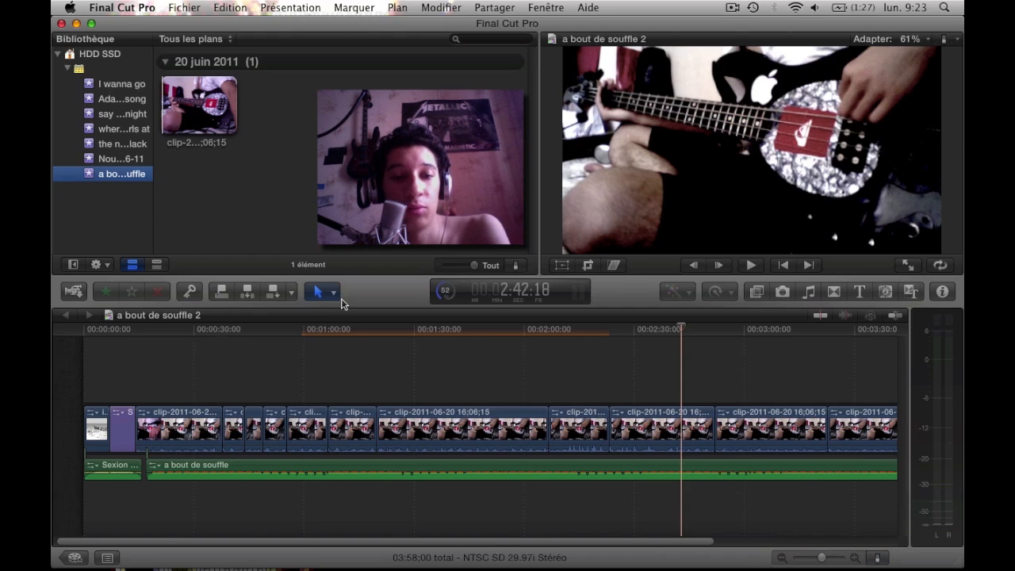
click(332, 293)
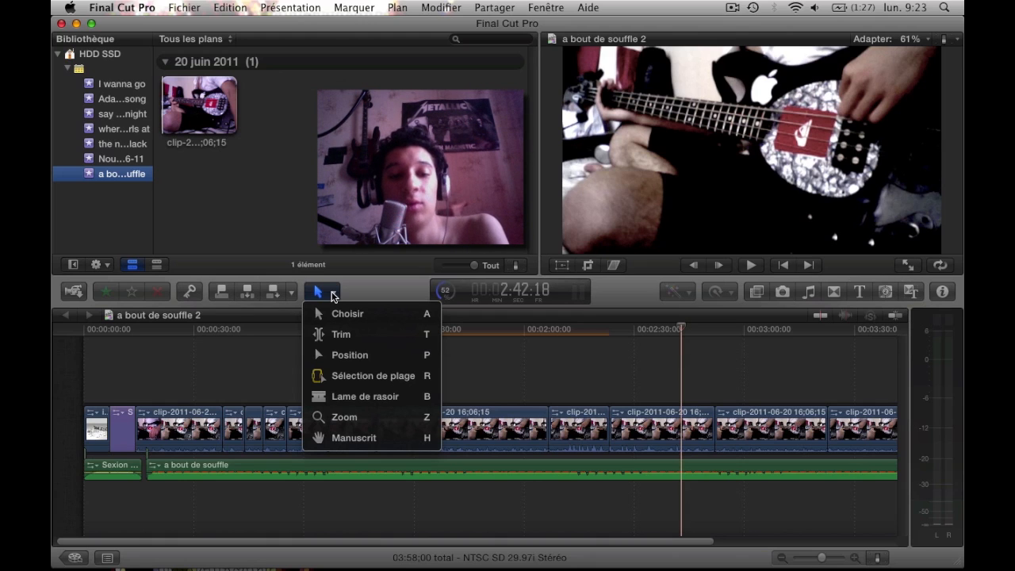
click(332, 294)
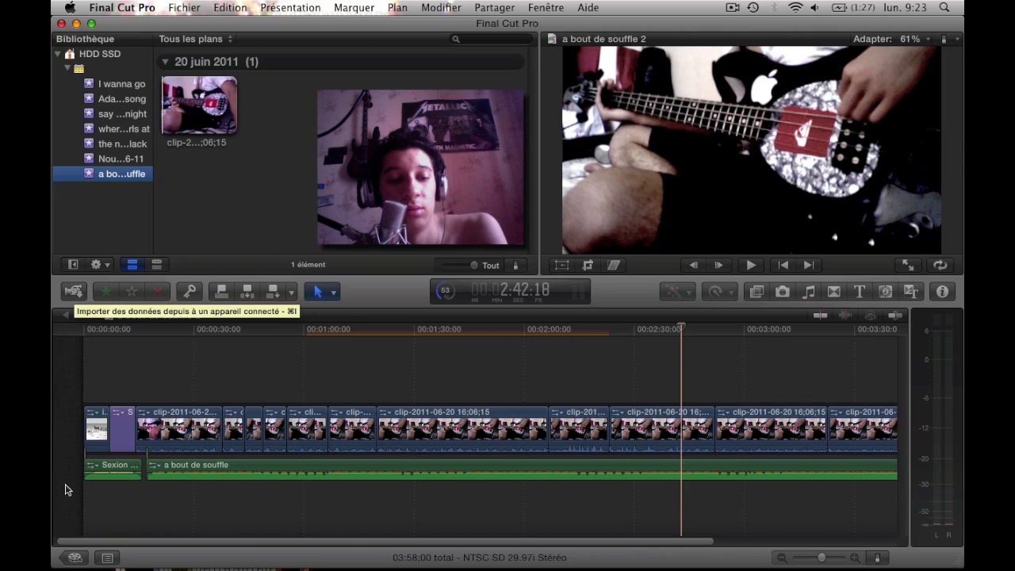
Show the project library in place of the timeline and launch iMovie for comparison.
click(75, 558)
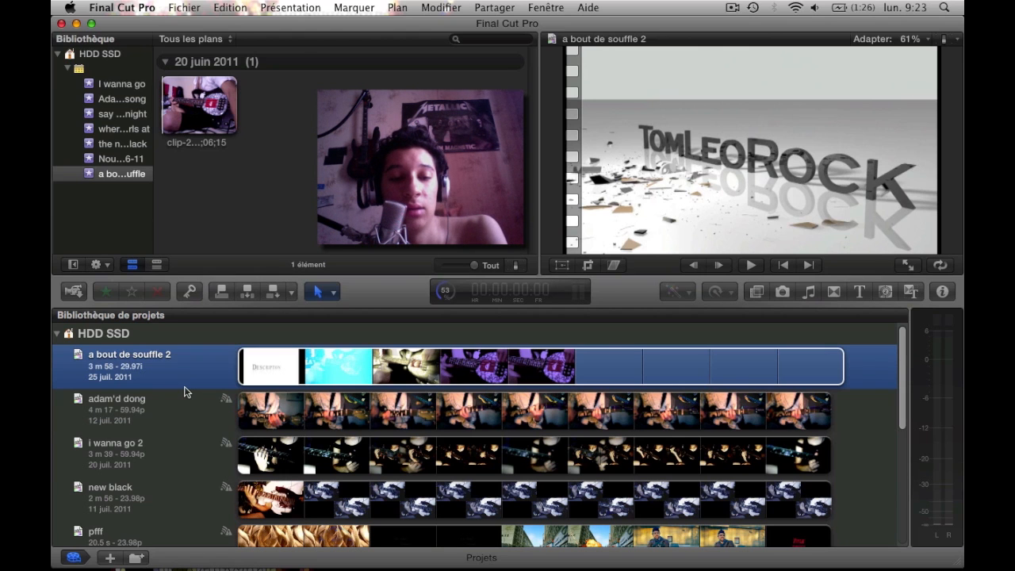
mouse_move(841, 567)
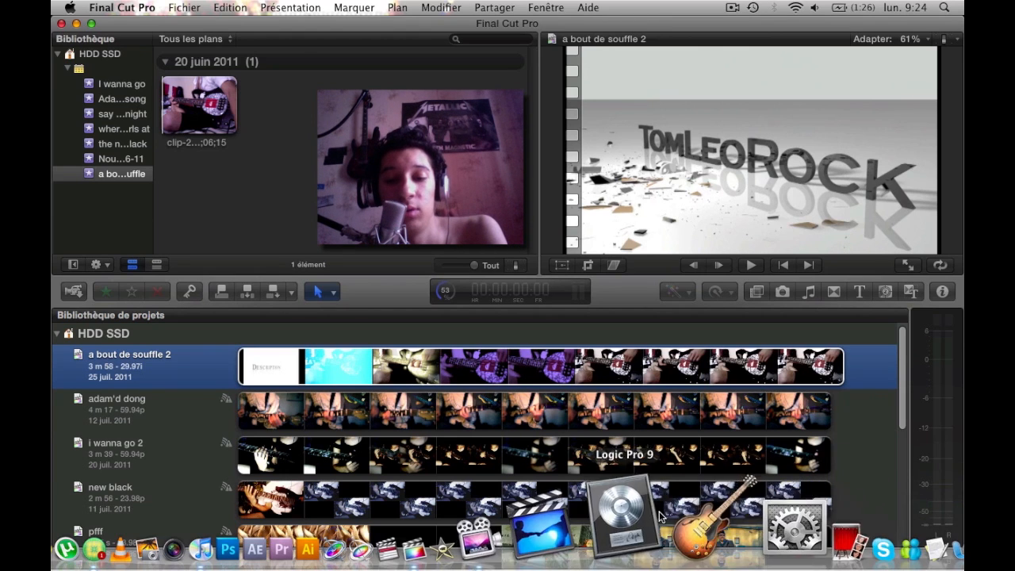
click(570, 509)
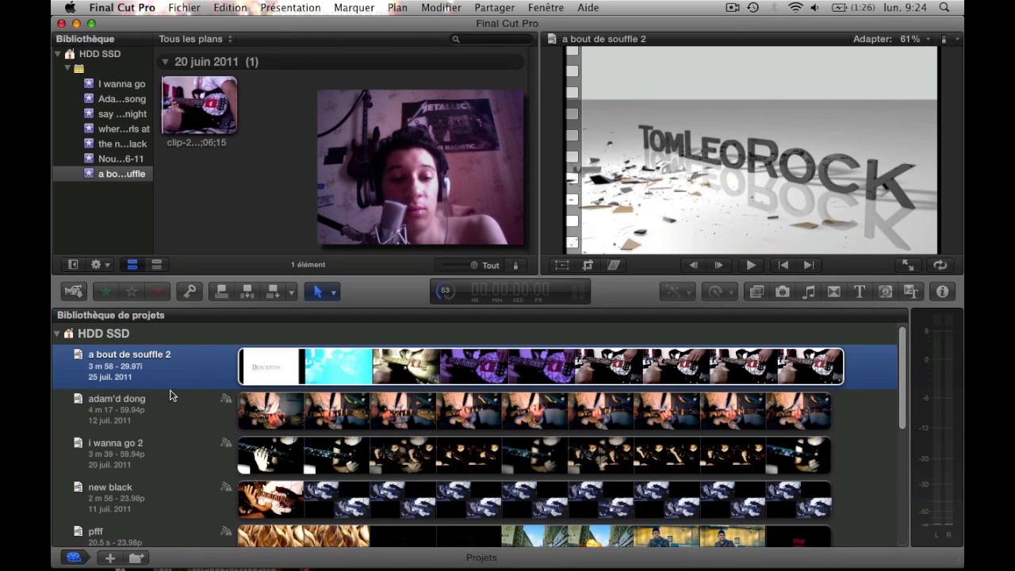
scroll(172, 394, down, 1)
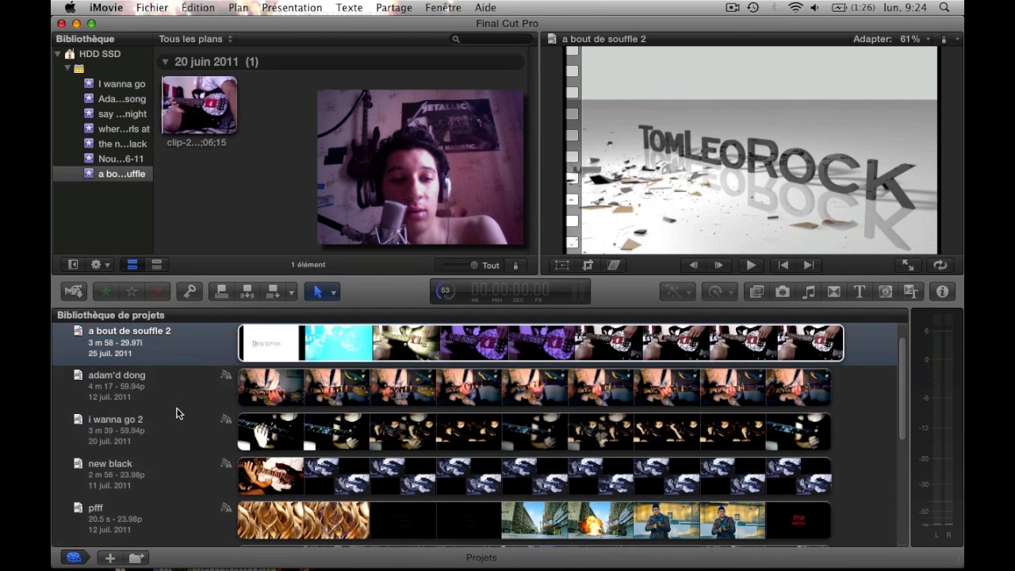
scroll(178, 416, down, 3)
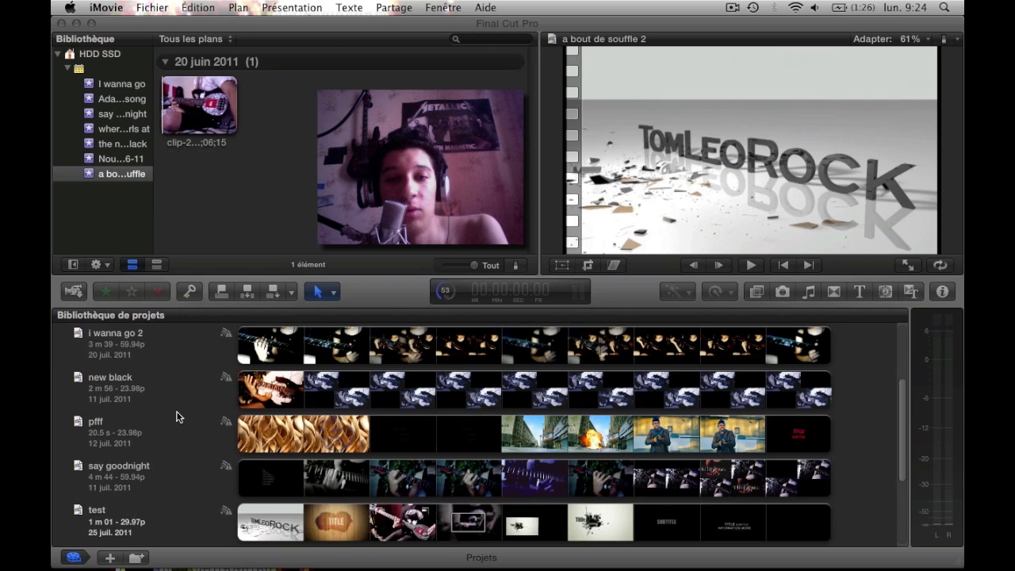
scroll(178, 416, down, 5)
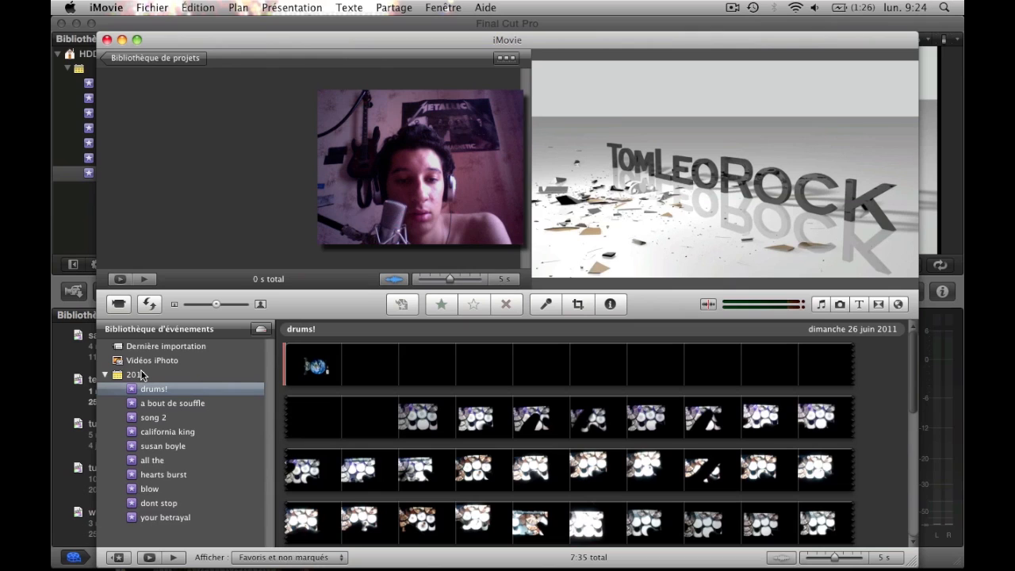
Display iMovie's project library and look through its list of projects.
click(151, 60)
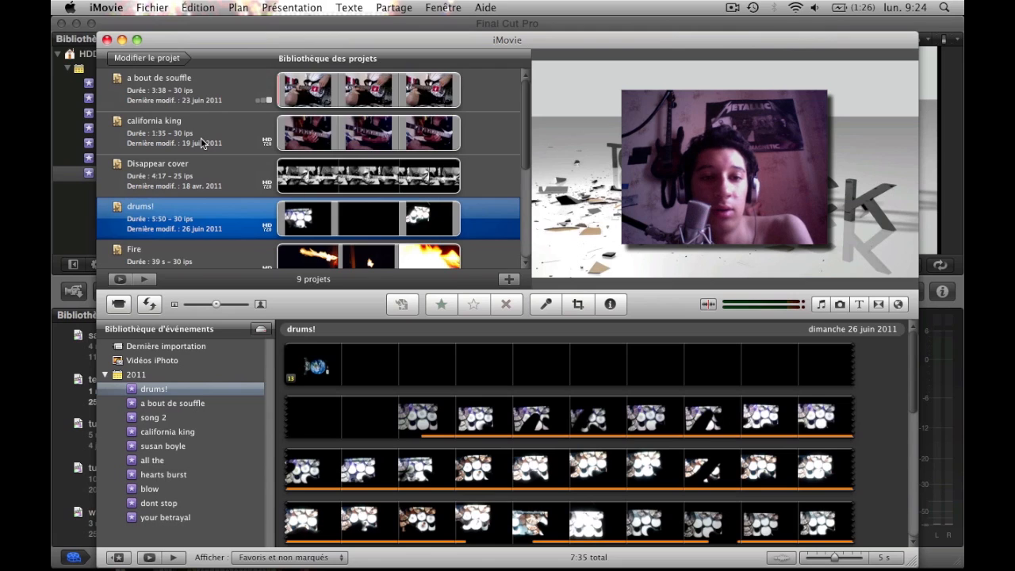
scroll(200, 143, down, 5)
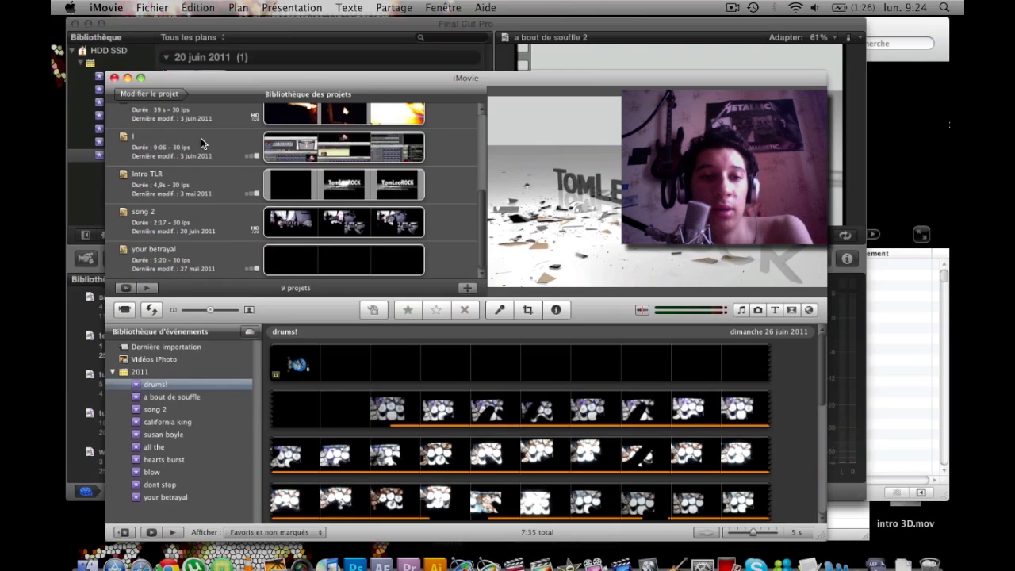
Switch back to Final Cut Pro, look through the project library, and reopen the project "a bout de souffle 2".
key(F3)
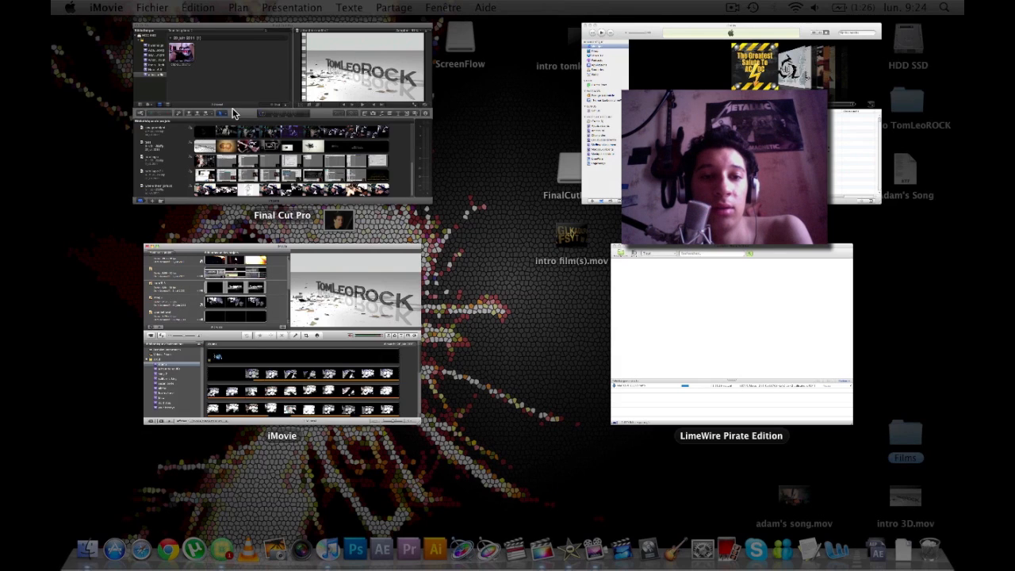
click(271, 70)
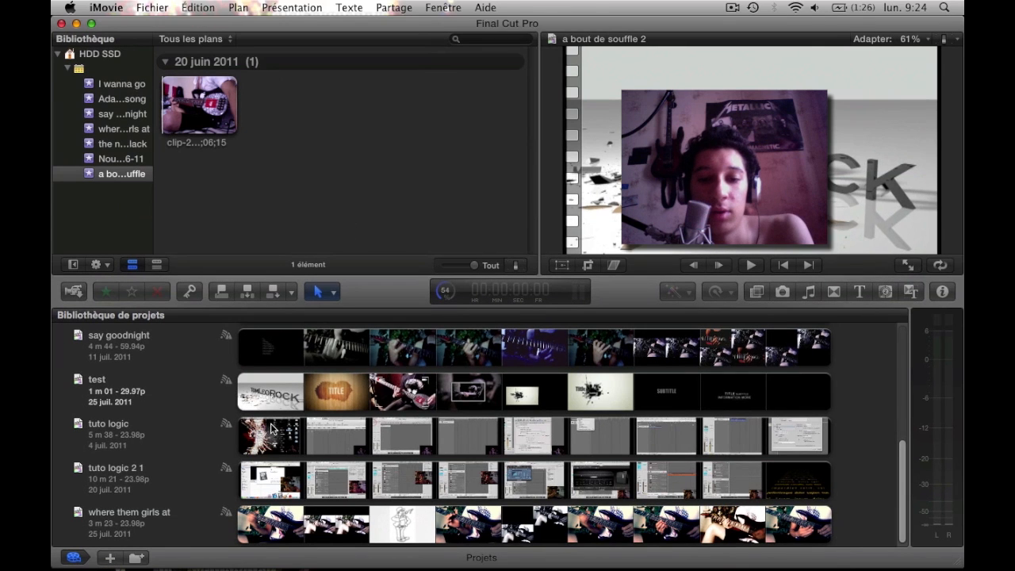
scroll(268, 444, up, 5)
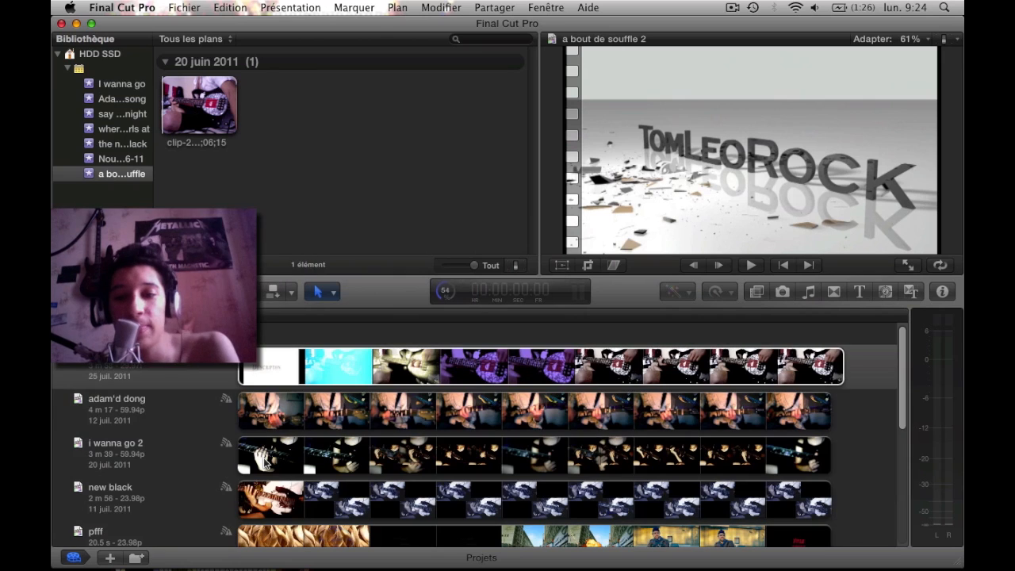
scroll(263, 466, down, 10)
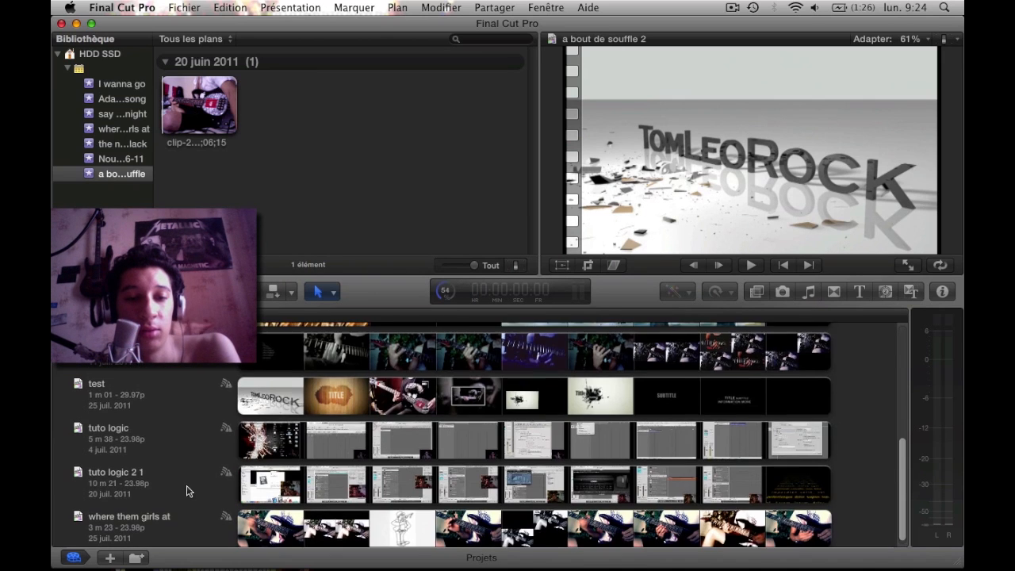
scroll(189, 489, up, 5)
click(155, 383)
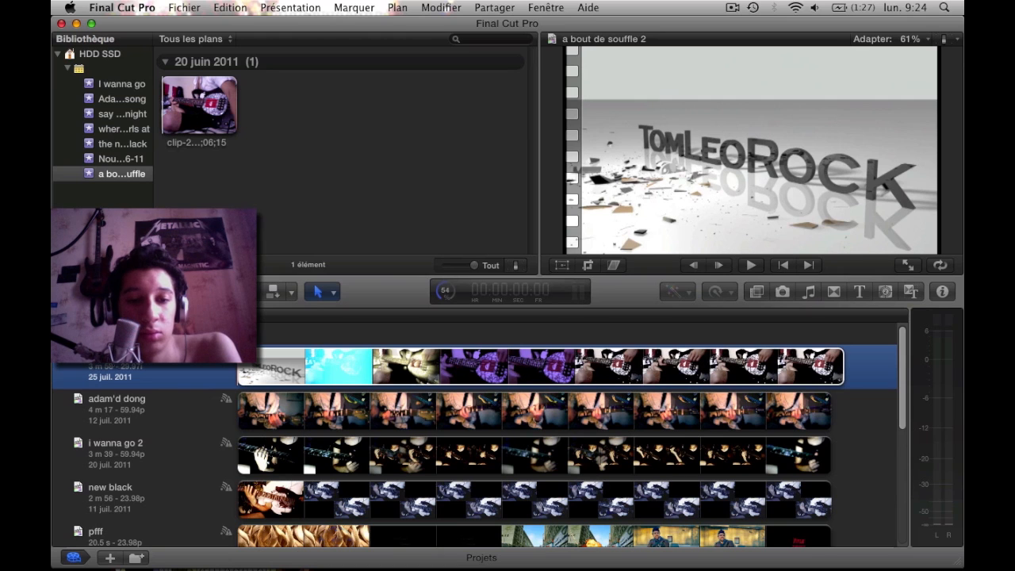
scroll(129, 365, down, 5)
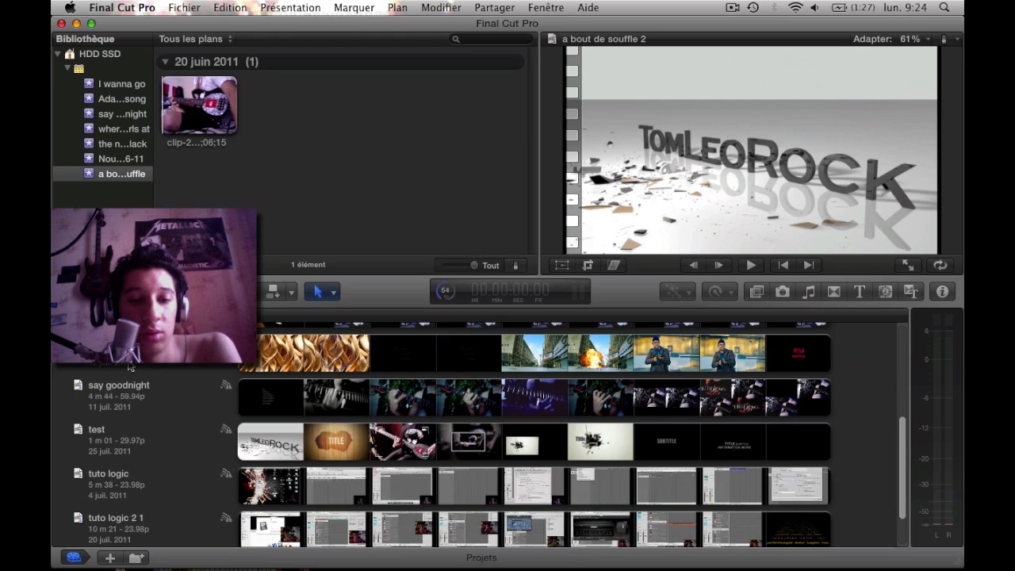
scroll(129, 366, up, 5)
double_click(144, 366)
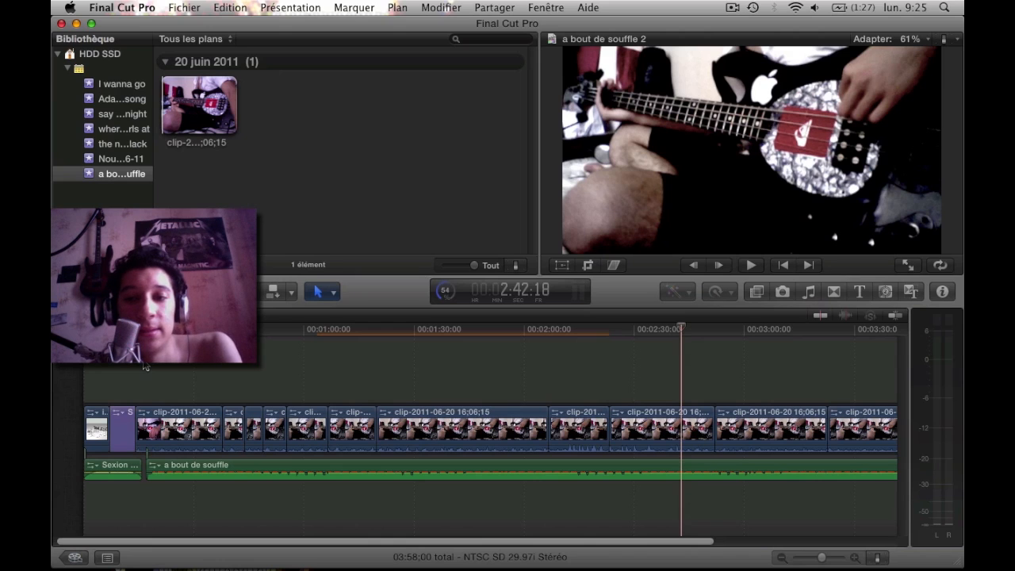
Select the long clip around 1:50 in the timeline and view the available colour and audio enhancement options.
click(492, 417)
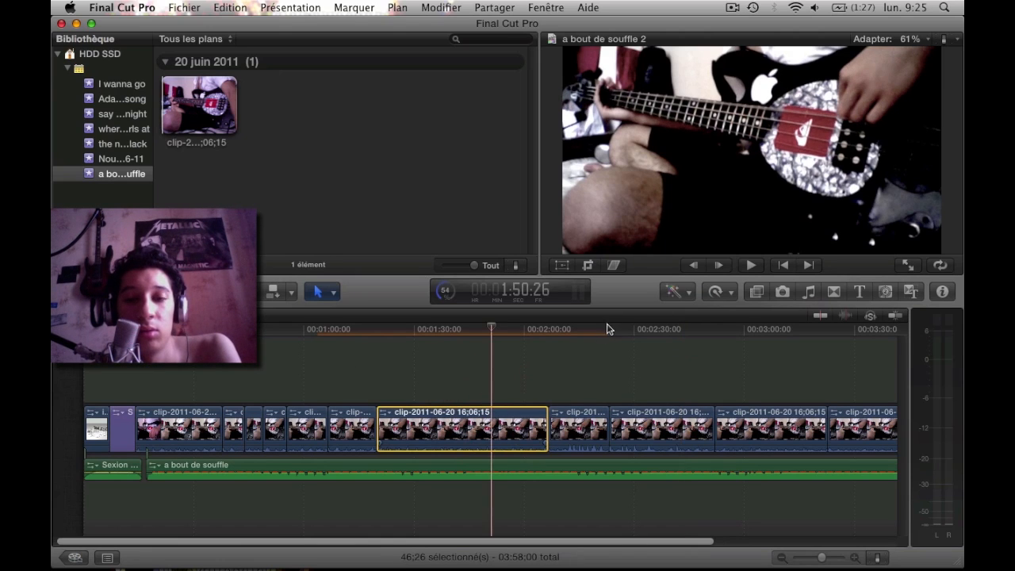
click(689, 296)
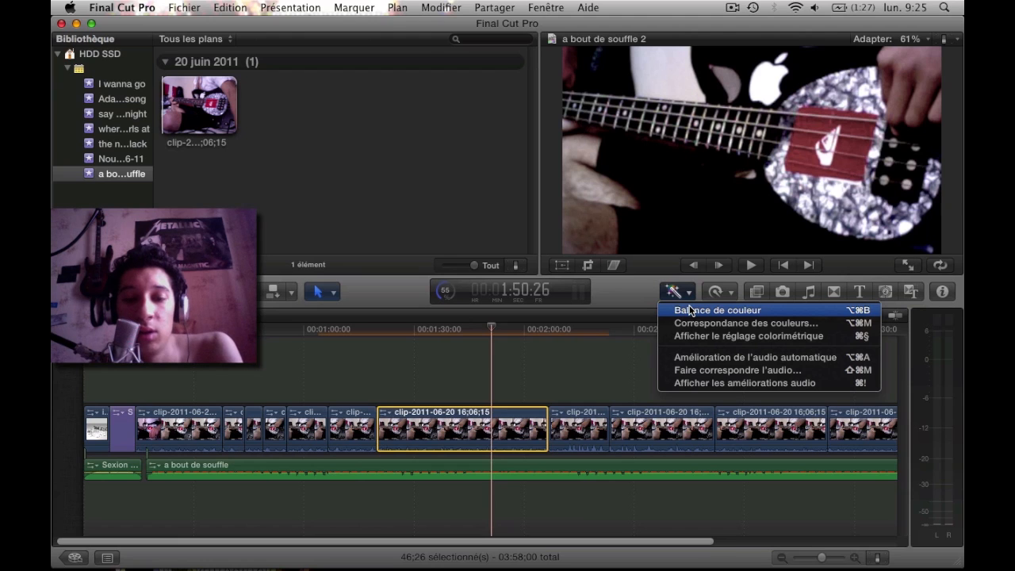
click(440, 382)
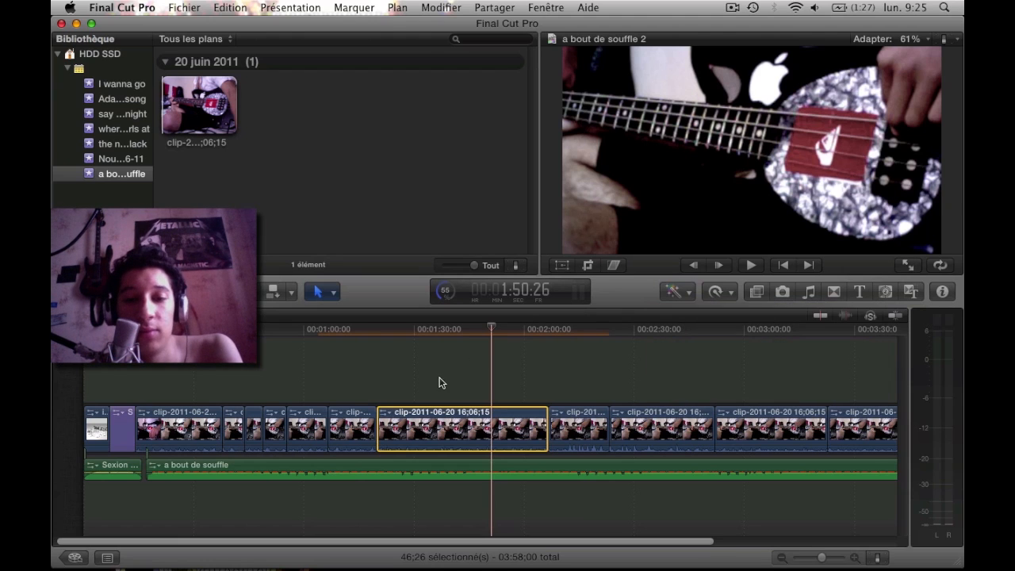
Open the selected clip's colour adjustment, look at its Saturation and Exposition controls, and review the colour and audio enhancement options.
click(386, 414)
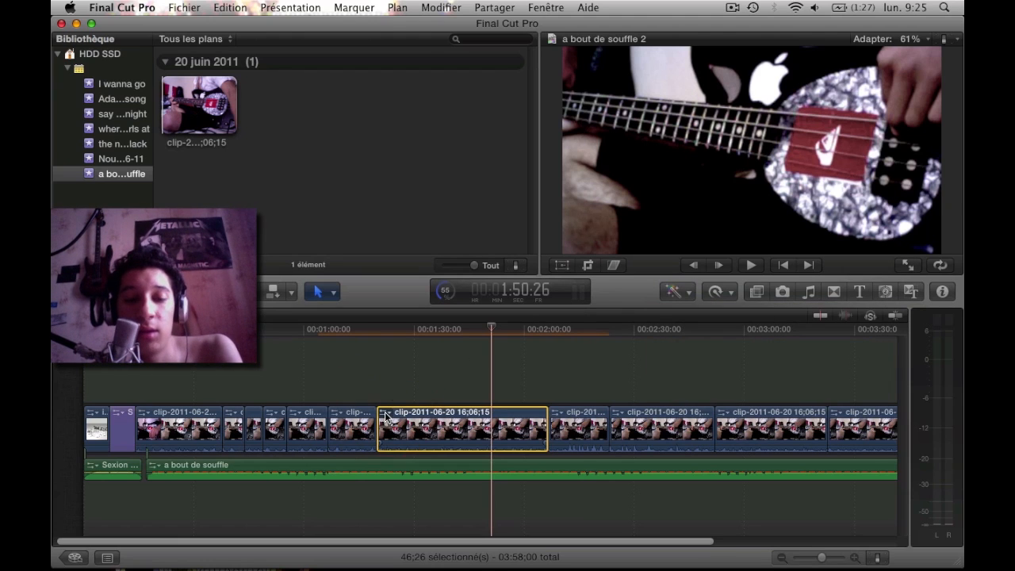
click(386, 415)
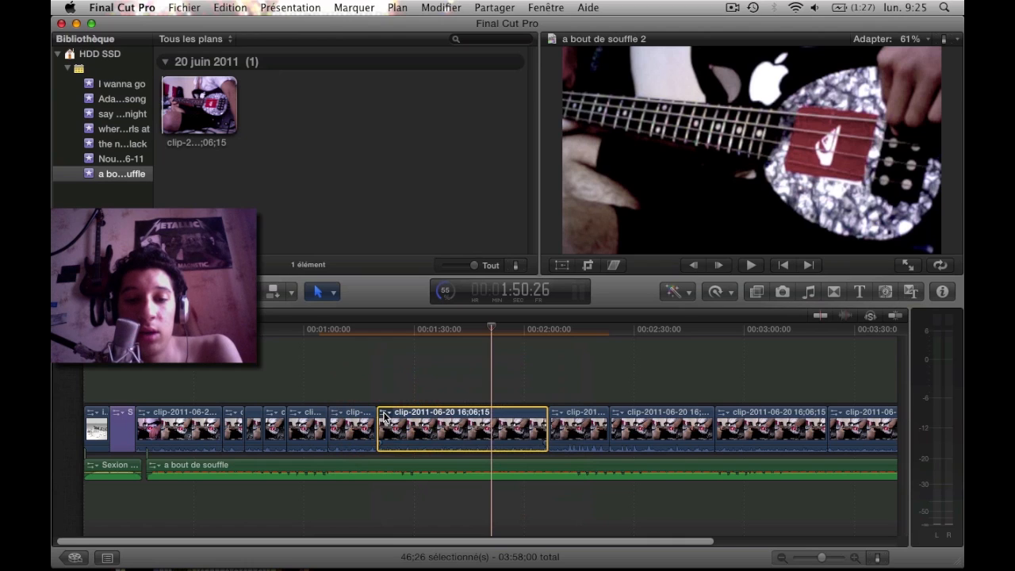
click(385, 413)
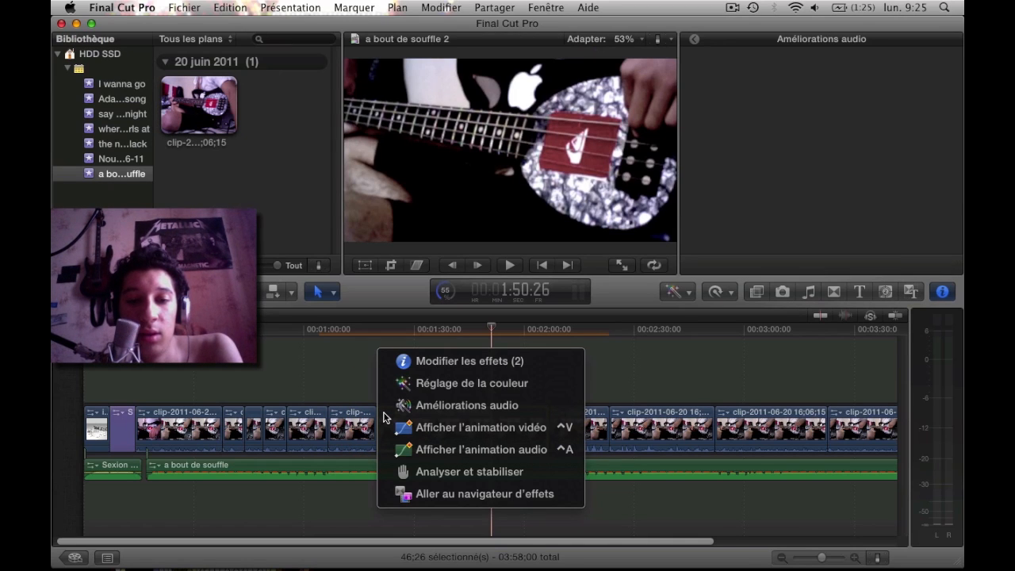
click(466, 383)
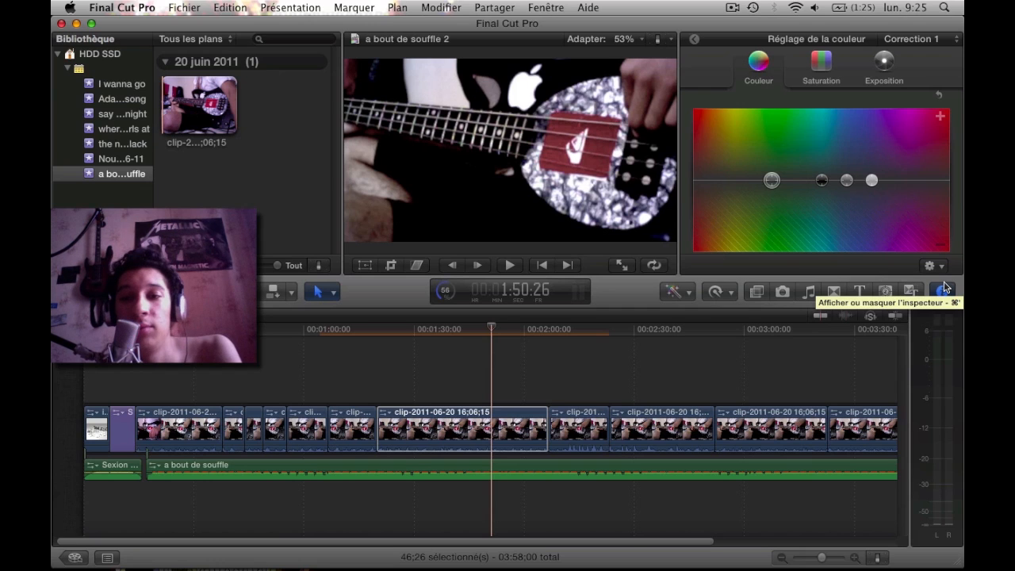
click(821, 62)
click(887, 62)
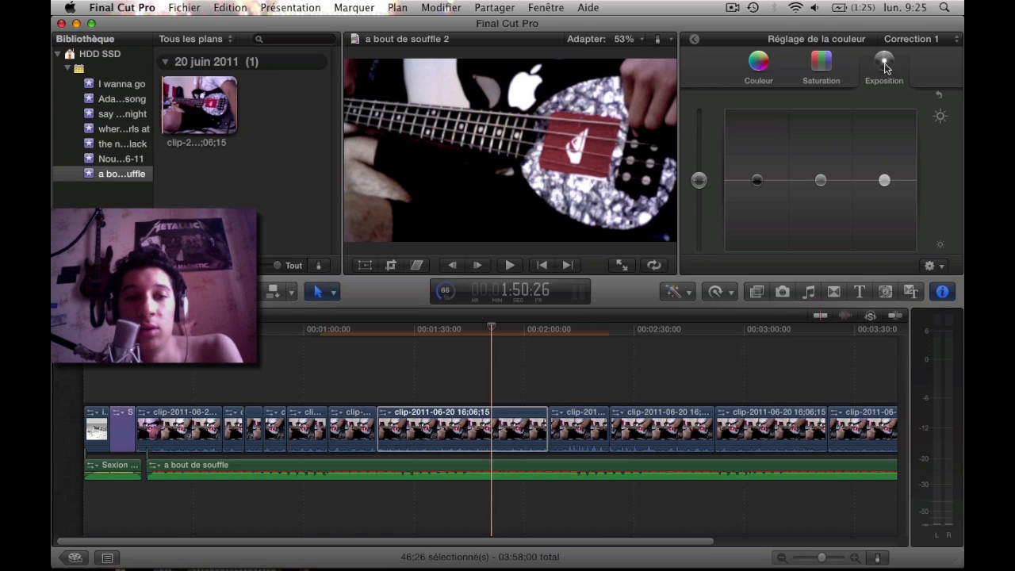
click(674, 291)
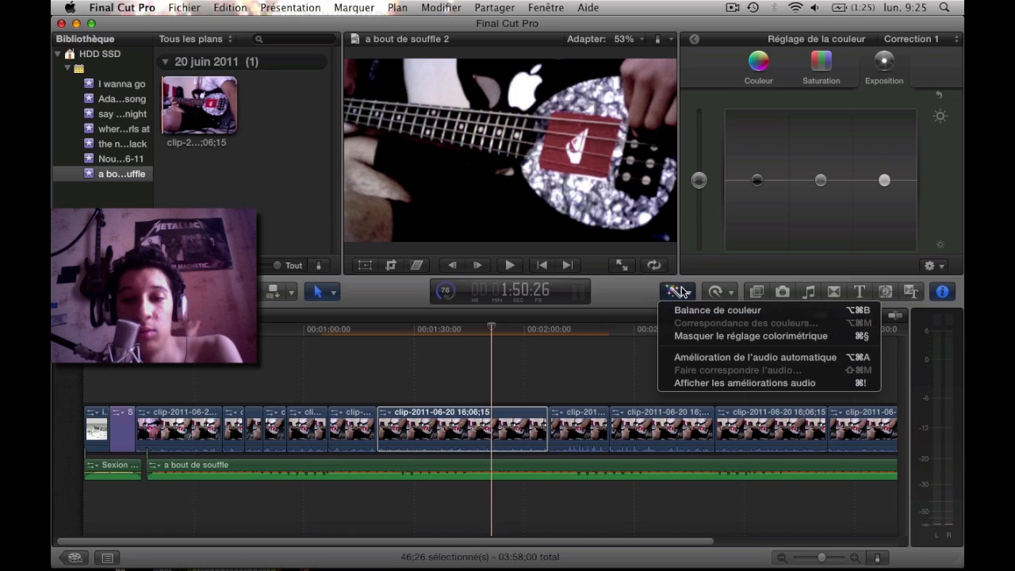
click(681, 292)
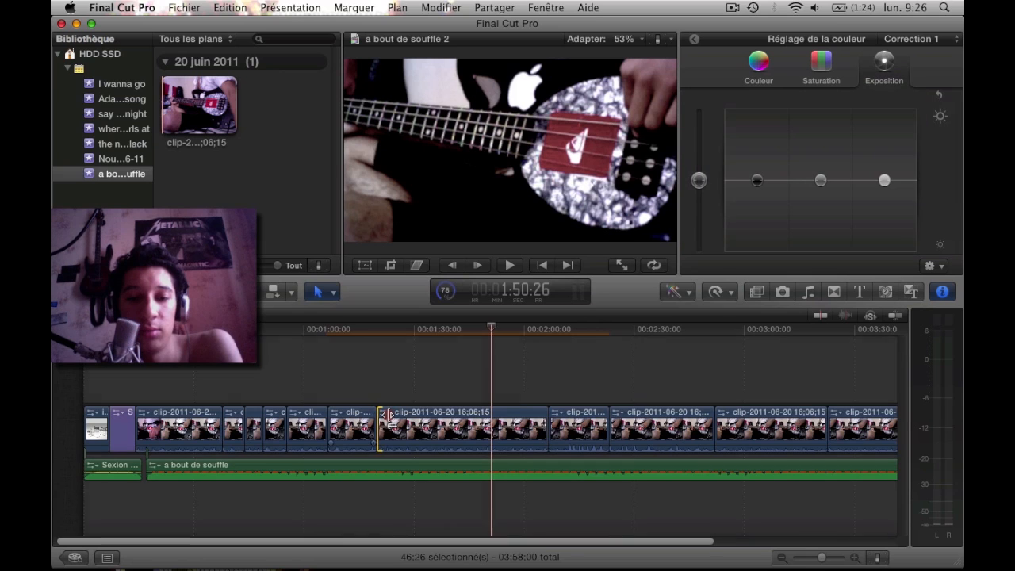
Trim about two seconds off the start of the long clip and reselect it with the playhead at 1:39:11.
drag(386, 413, 473, 364)
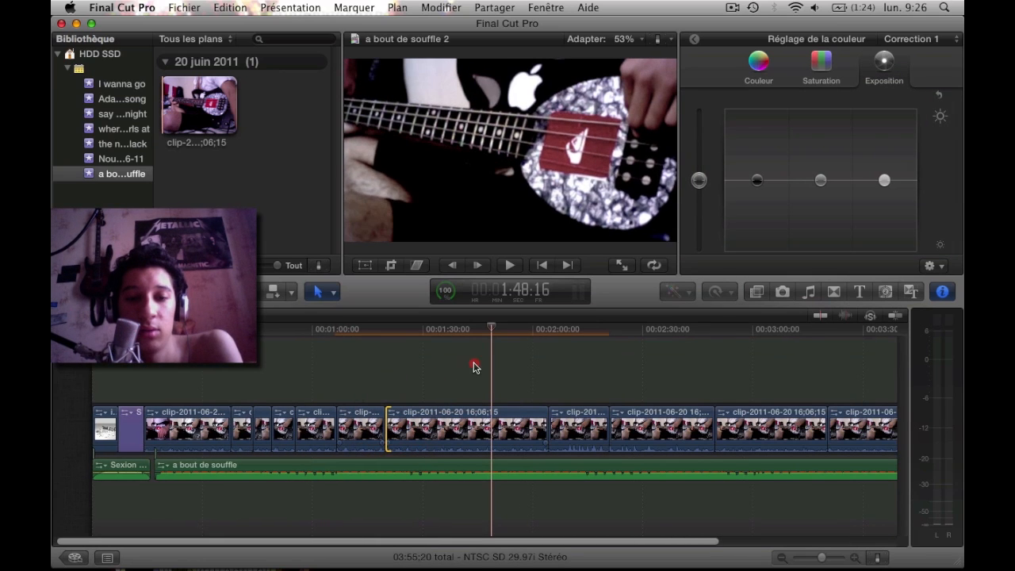
click(473, 364)
click(457, 434)
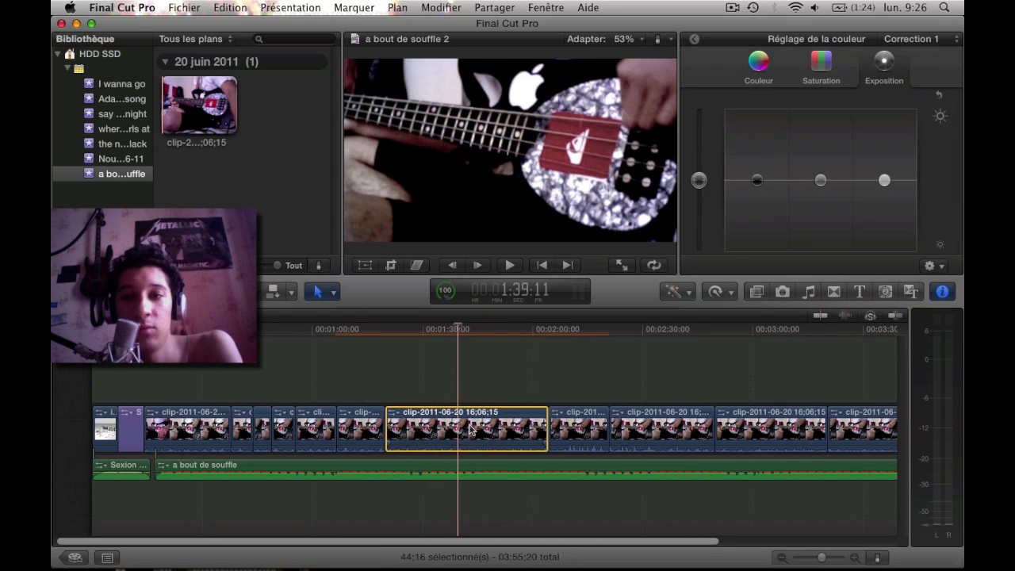
Display the clip's video properties in the inspector and look through its effect, Couleur and Transformer settings.
click(942, 293)
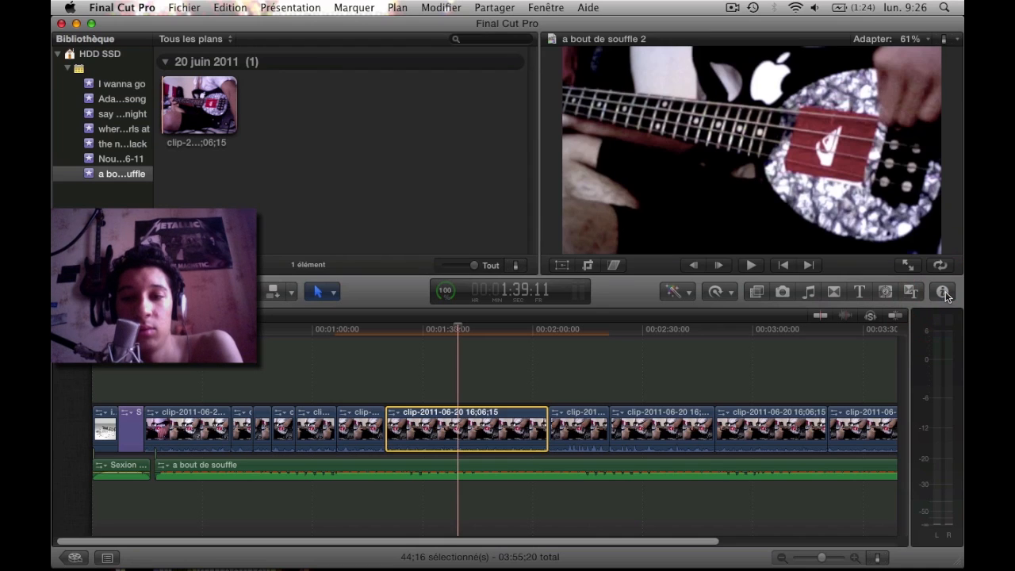
click(942, 292)
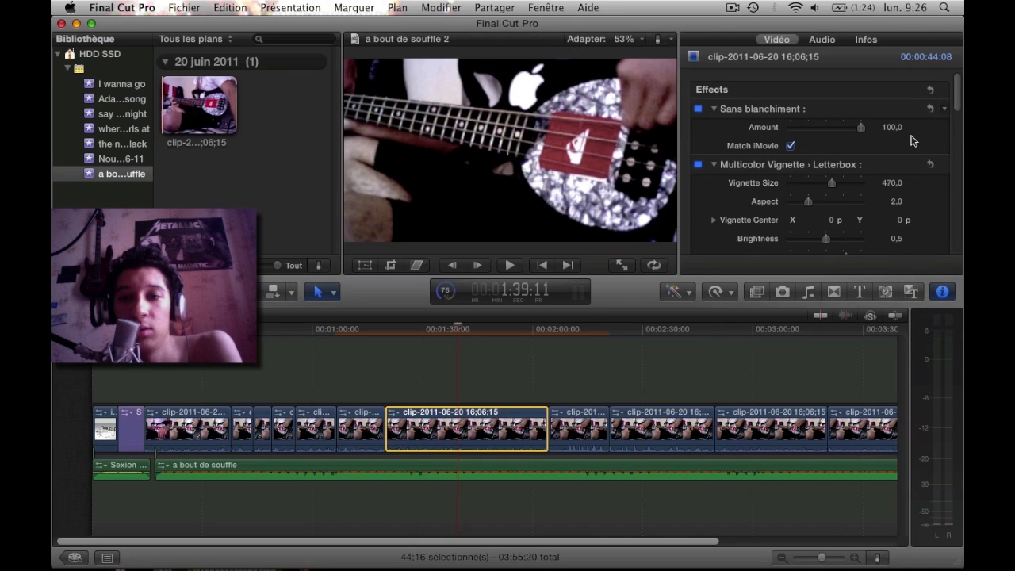
scroll(872, 132, down, 5)
scroll(854, 144, down, 5)
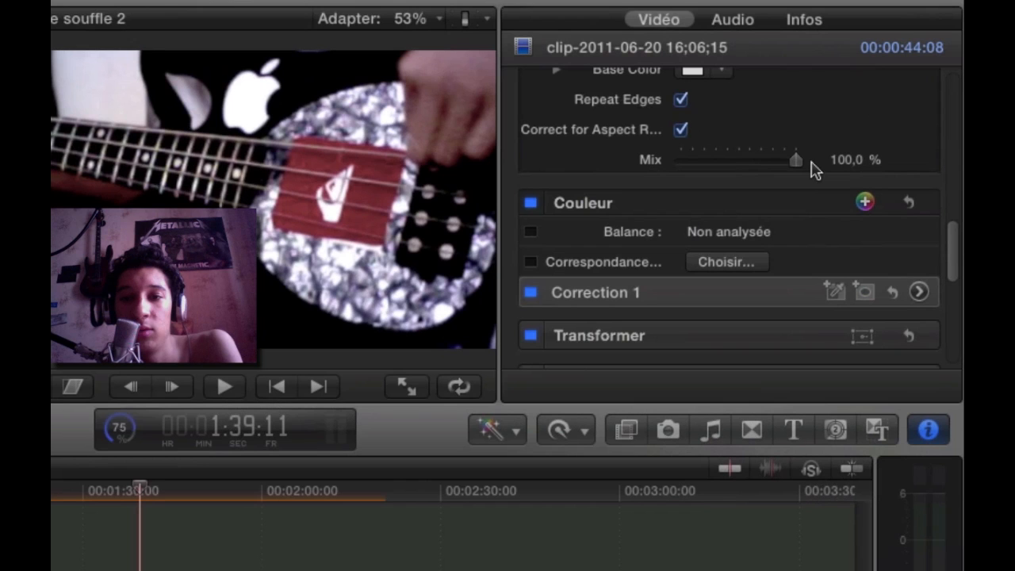
click(716, 233)
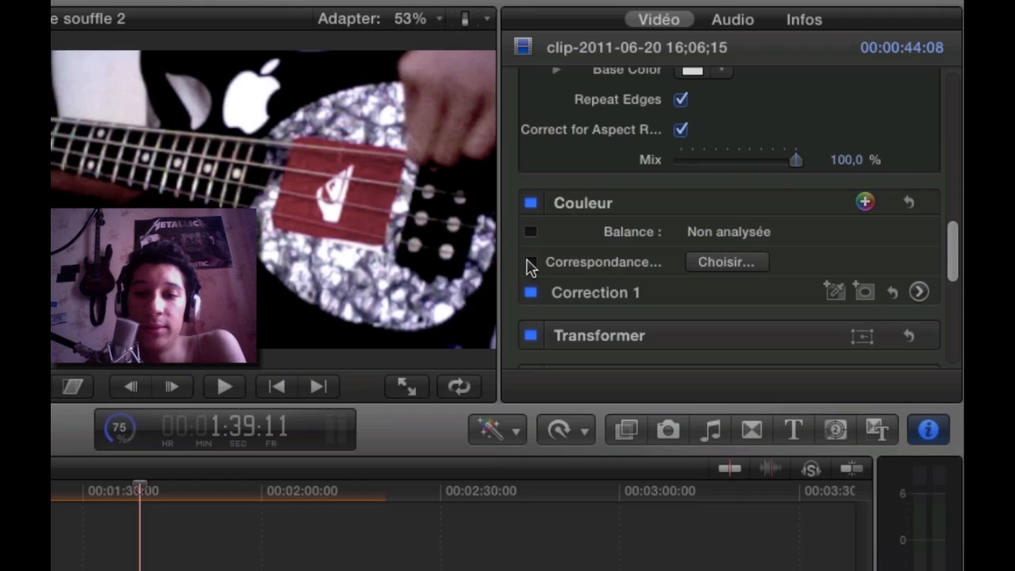
scroll(702, 238, down, 10)
scroll(702, 237, up, 10)
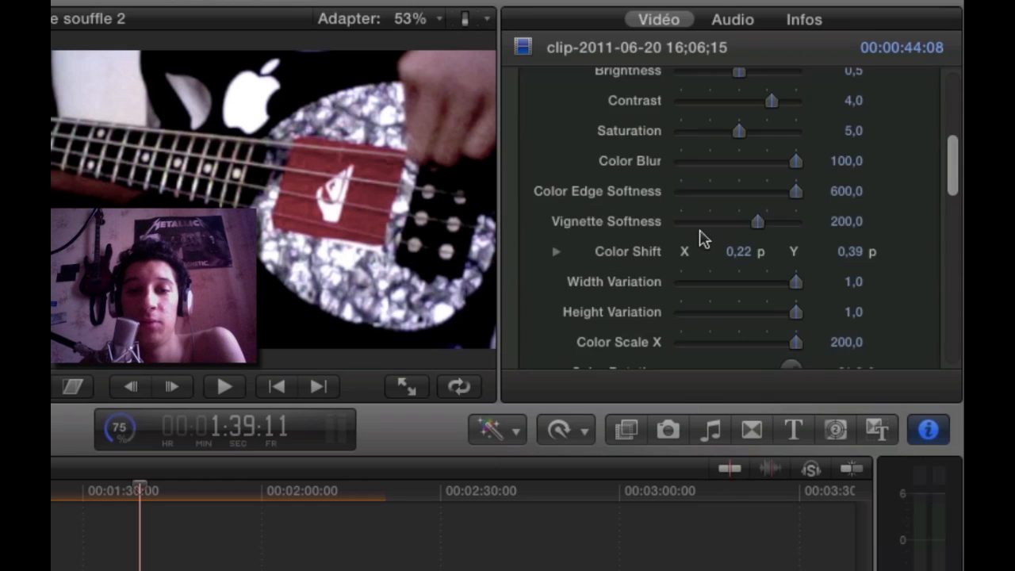
Hide the inspector and scale the clip's picture down proportionally about its centre with the Transform tool.
click(931, 429)
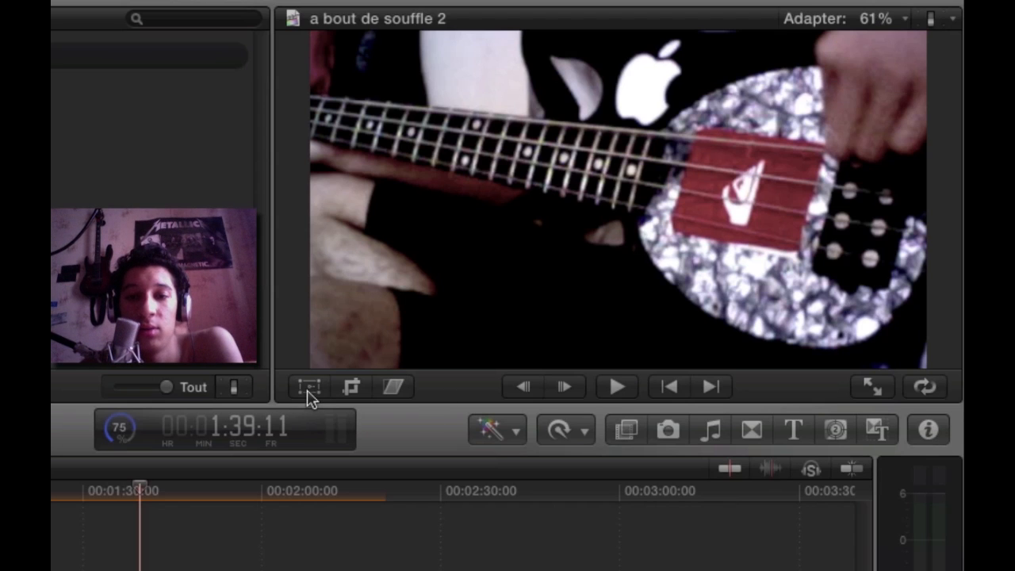
click(309, 394)
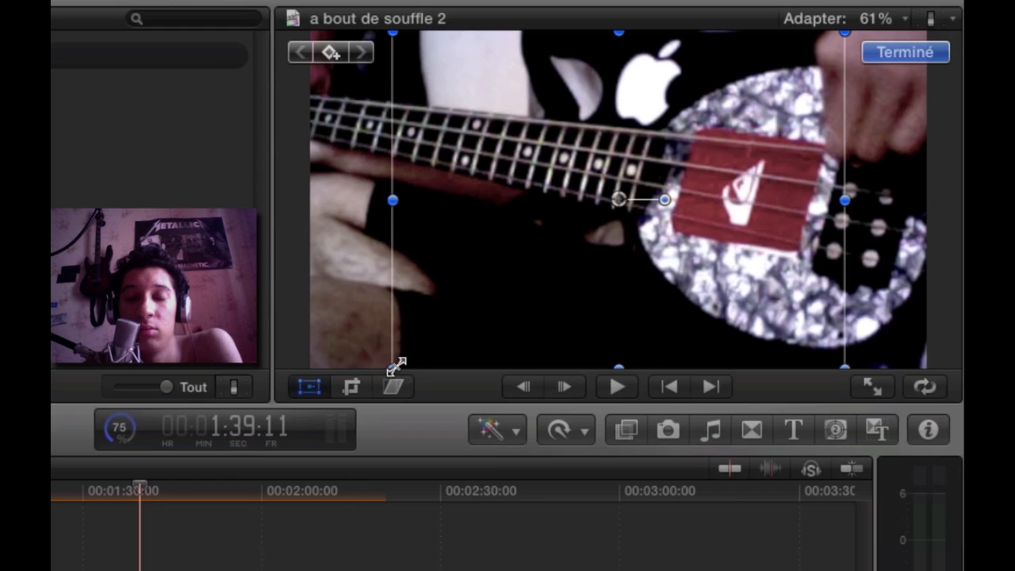
drag(396, 366, 442, 317)
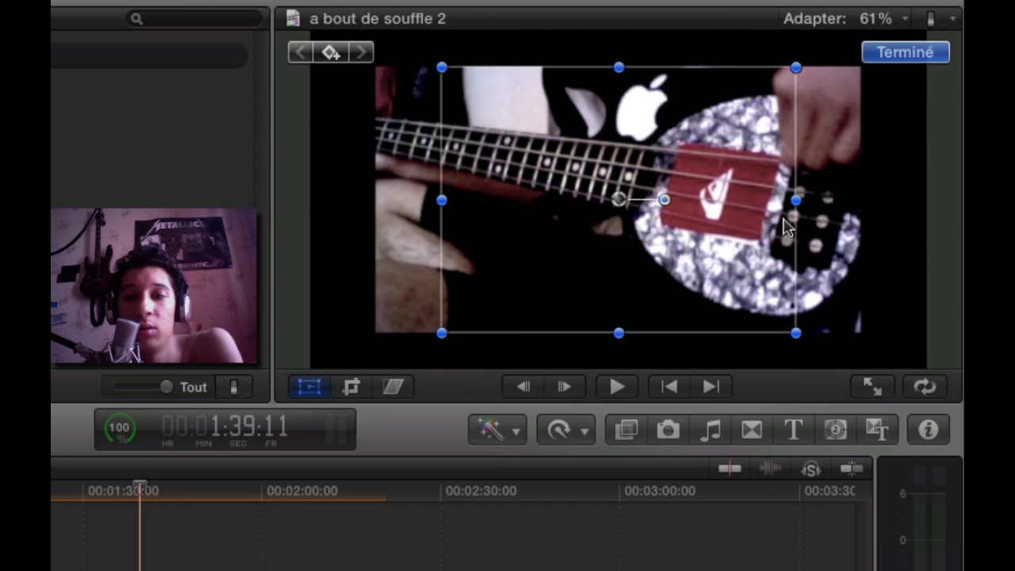
Try the Rognage and Trim crop modes on the clip, and apply the Ken Burns mode.
click(349, 387)
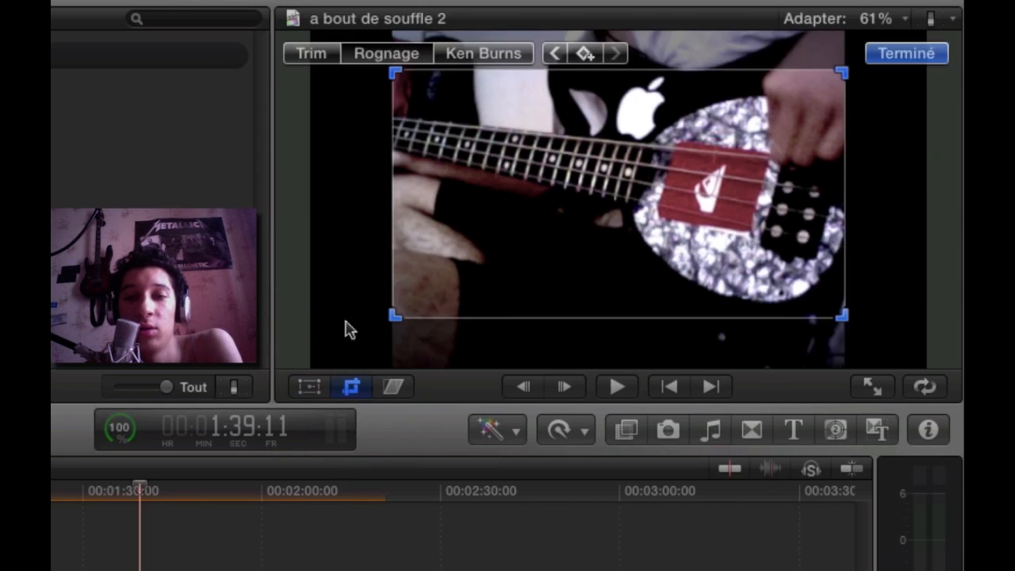
click(393, 51)
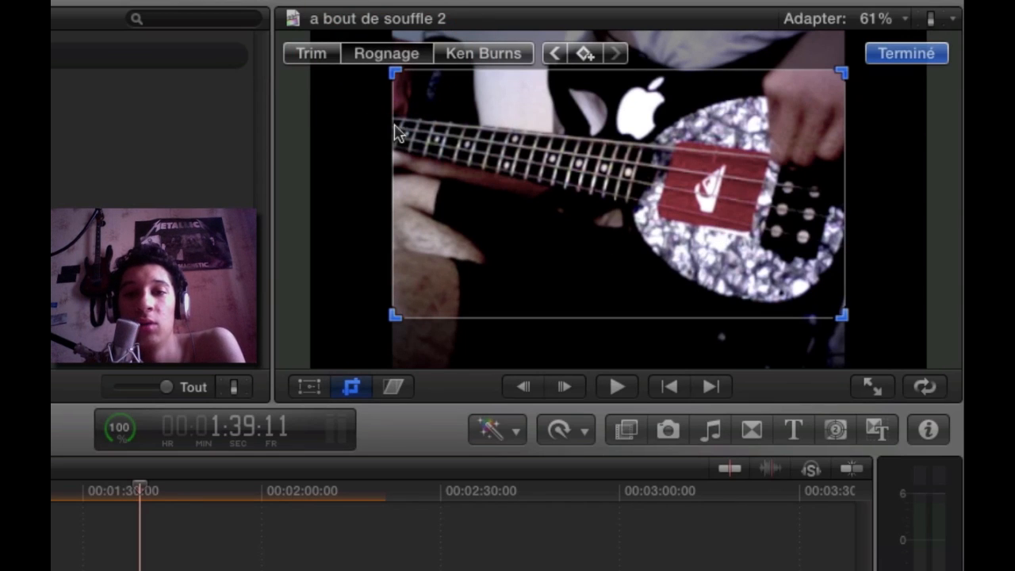
click(315, 55)
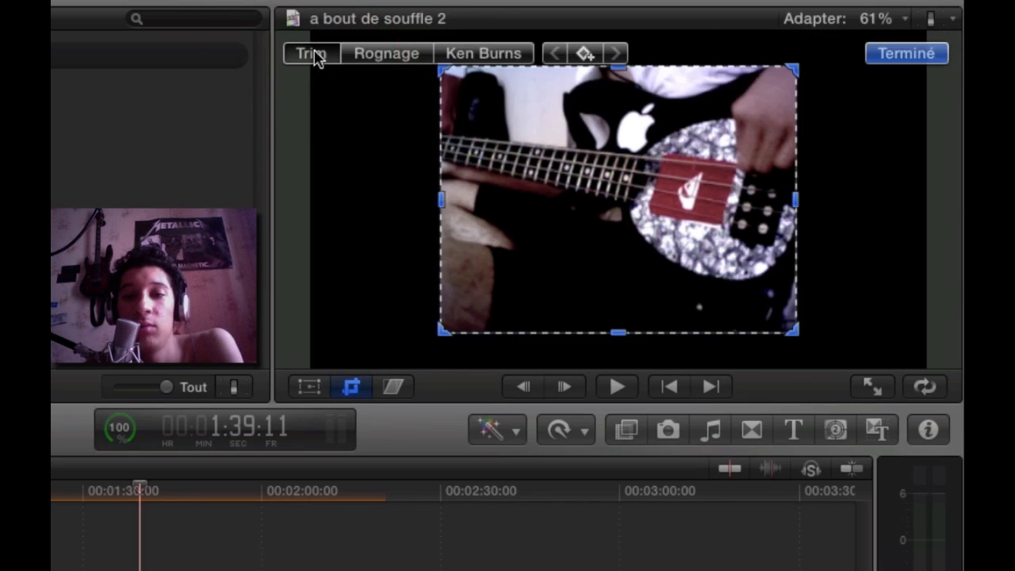
click(487, 54)
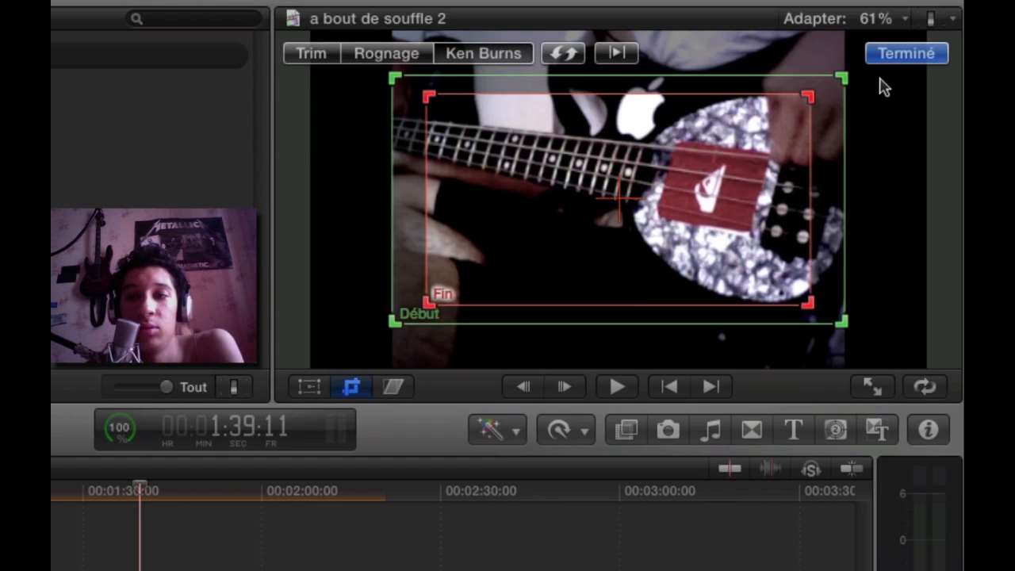
click(351, 386)
Distort the clip's picture at 1:36:02 by pulling its lower-left corner up and outward, and moving its upper and lower edges down.
click(393, 387)
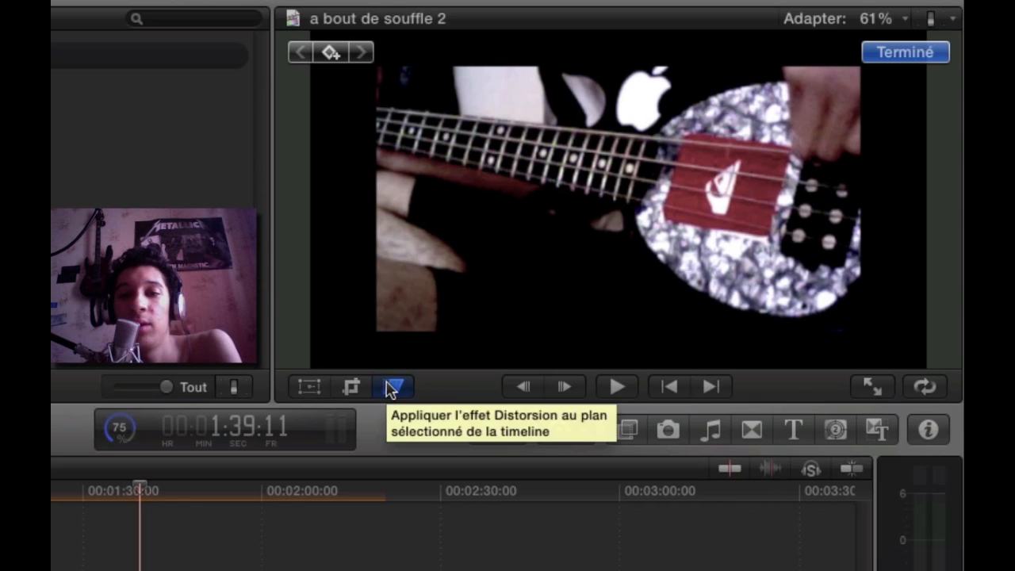
click(602, 25)
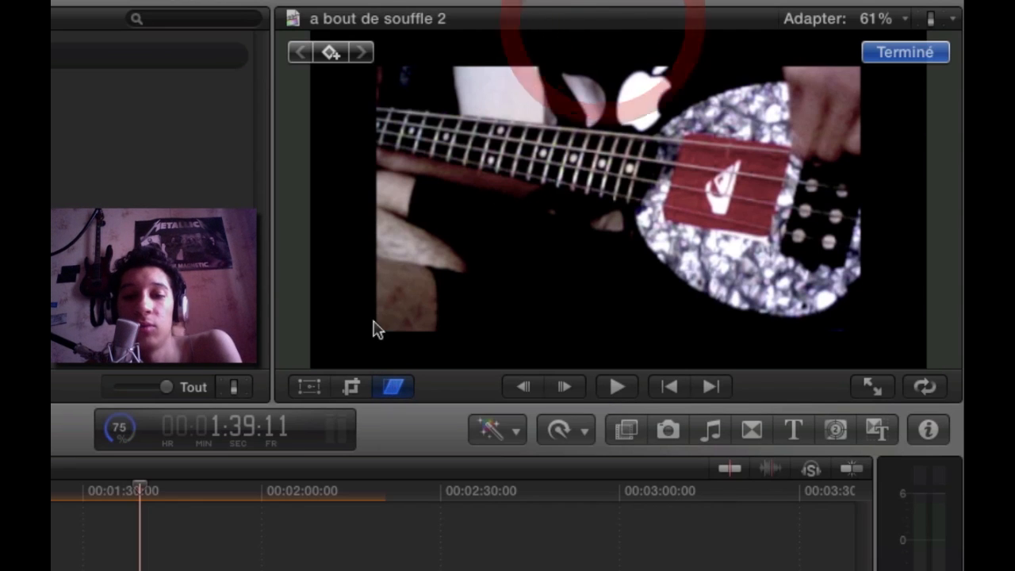
click(120, 564)
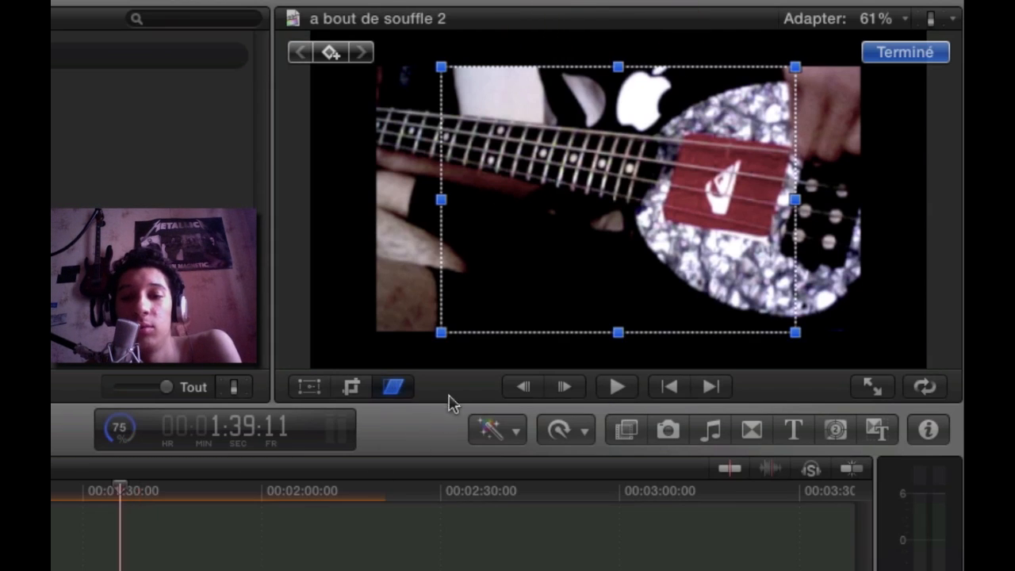
click(435, 223)
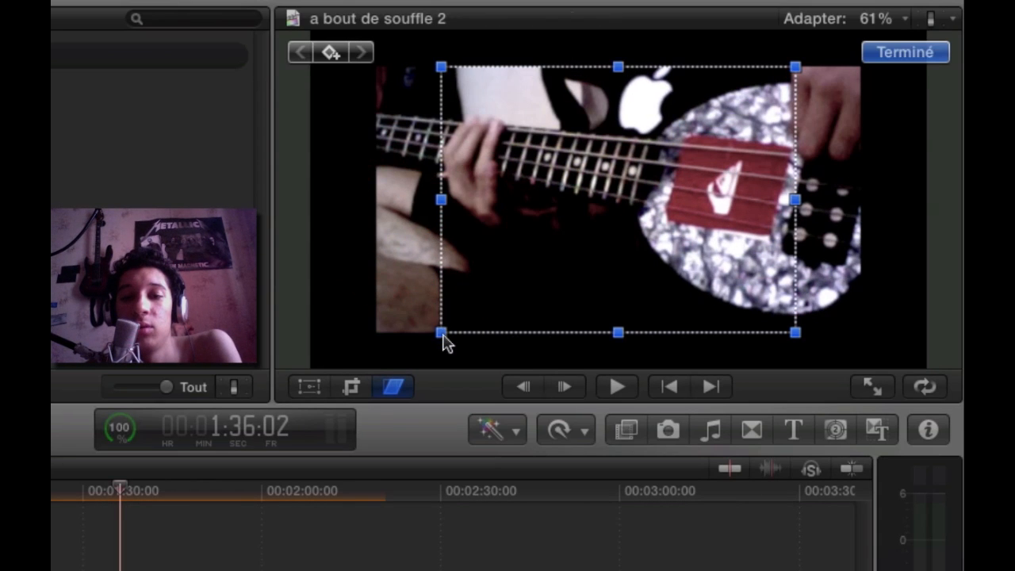
drag(442, 333, 399, 250)
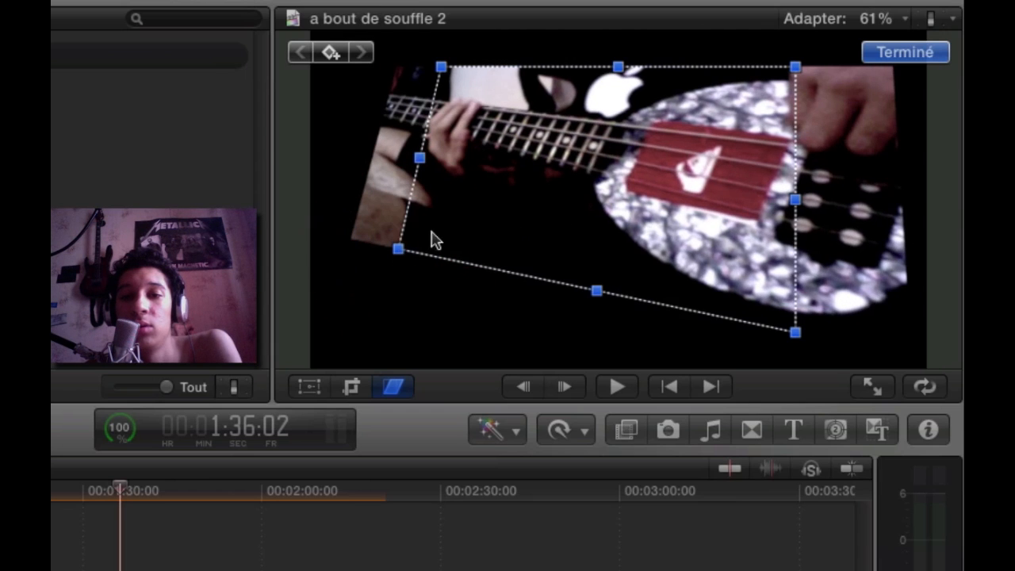
drag(614, 68, 611, 145)
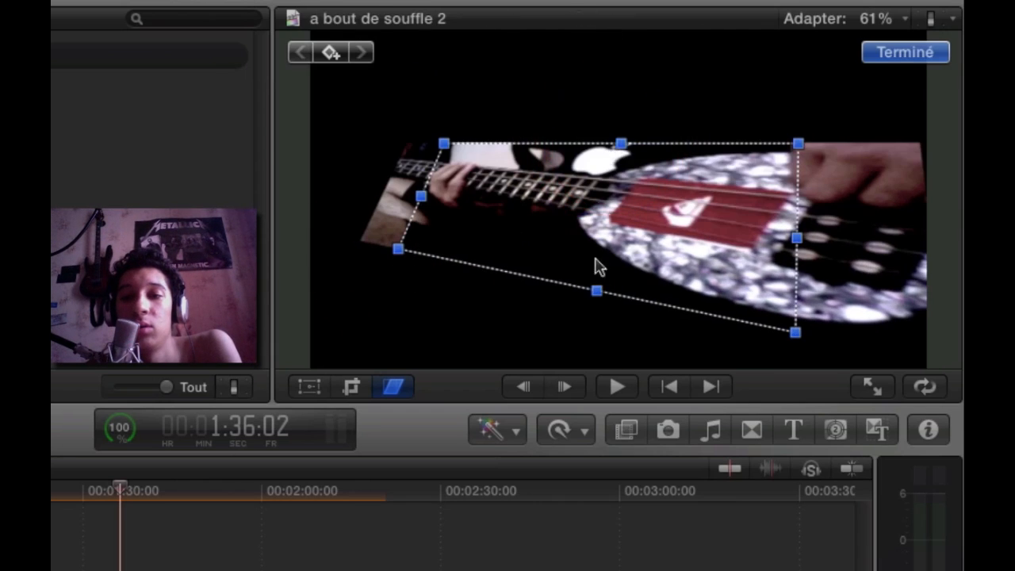
drag(597, 291, 572, 371)
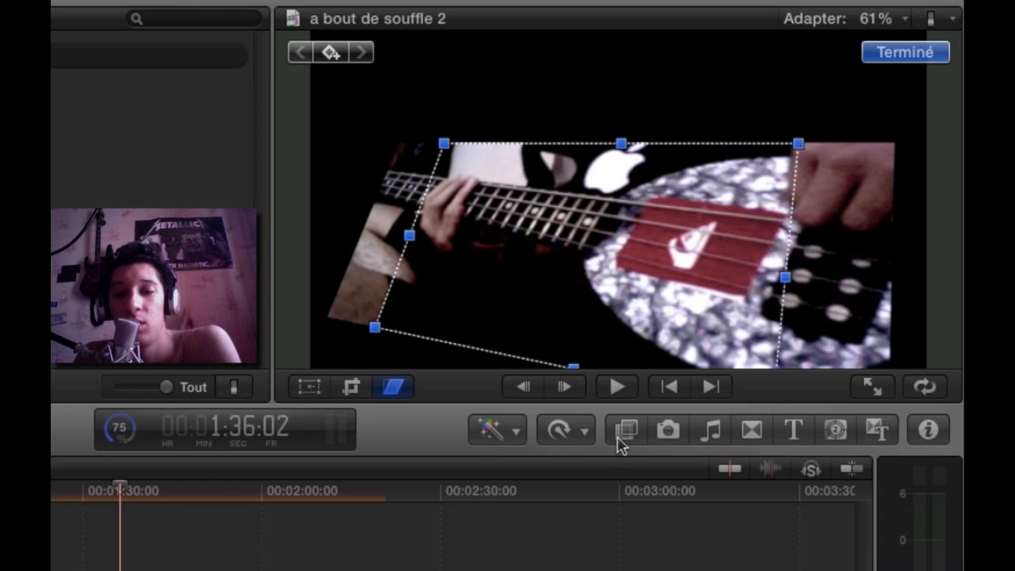
Place the playhead at 1:52:24, examine the retiming options for slow, fast, velocity ramp and video quality, and review the enhancement options again.
click(220, 564)
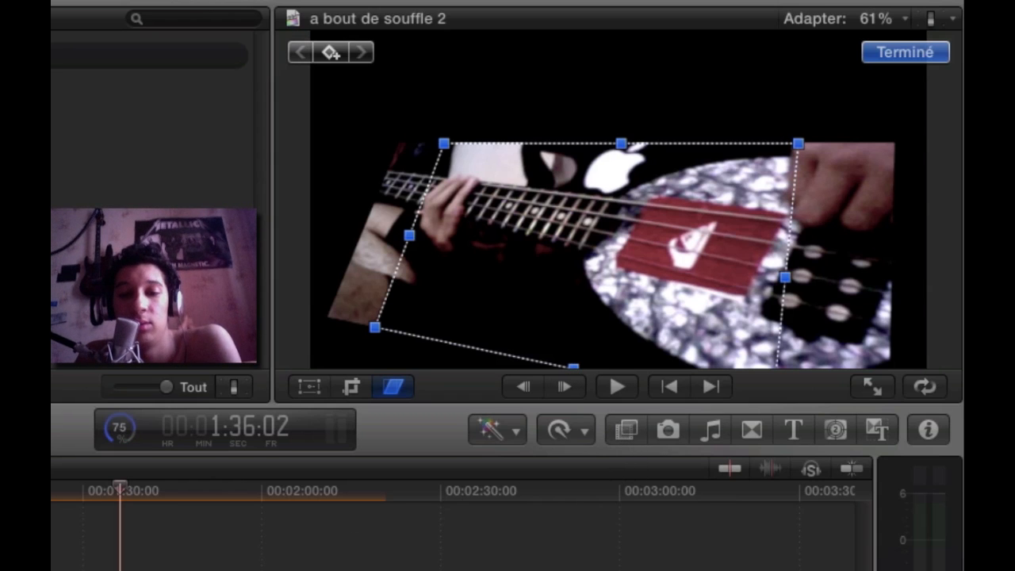
click(575, 429)
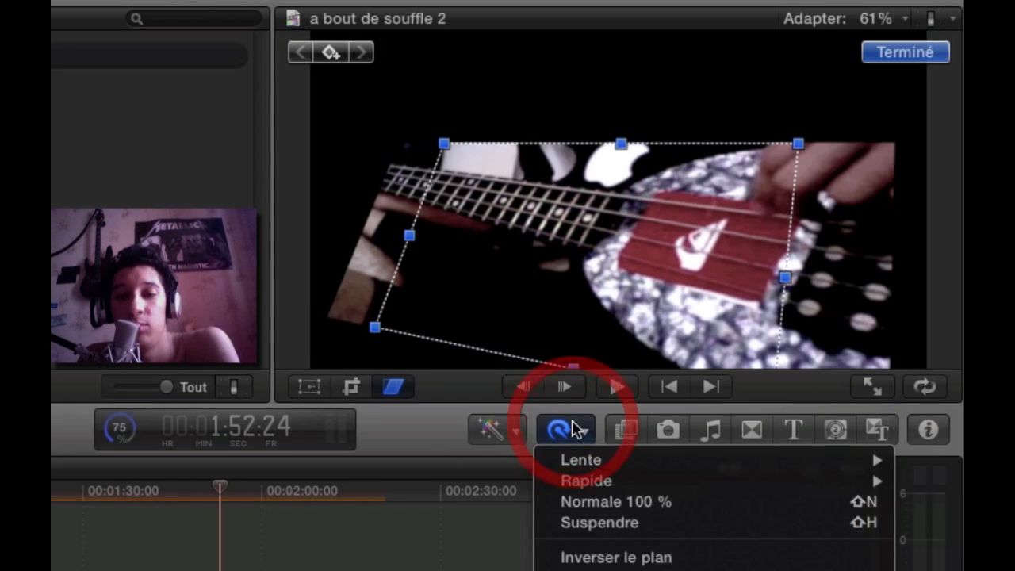
mouse_move(590, 464)
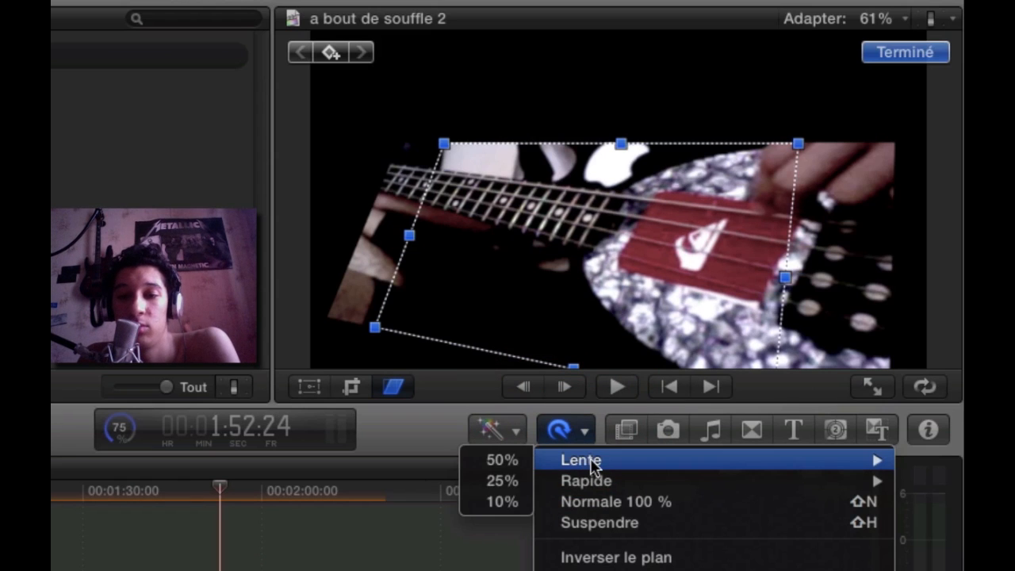
mouse_move(603, 483)
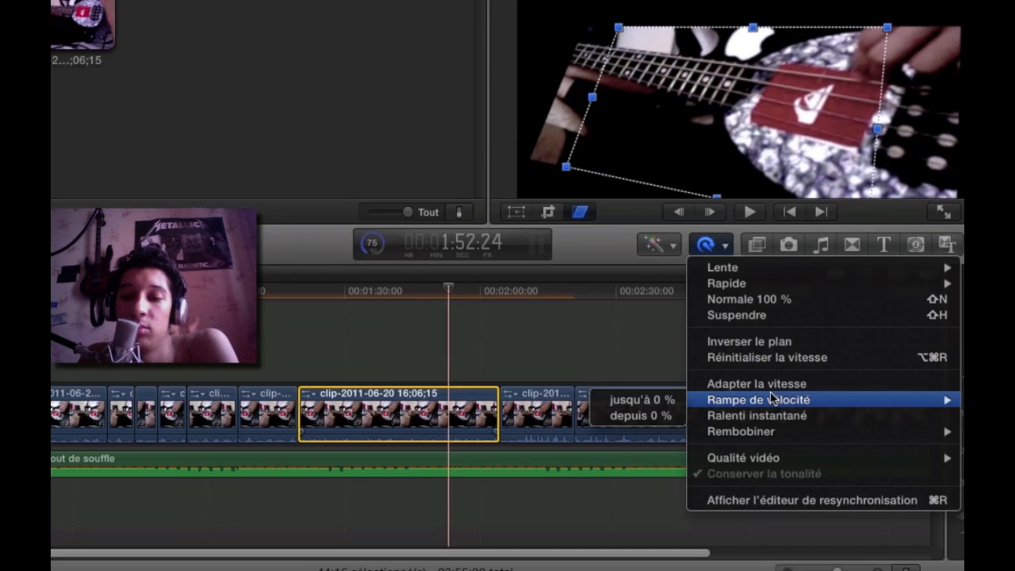
mouse_move(770, 460)
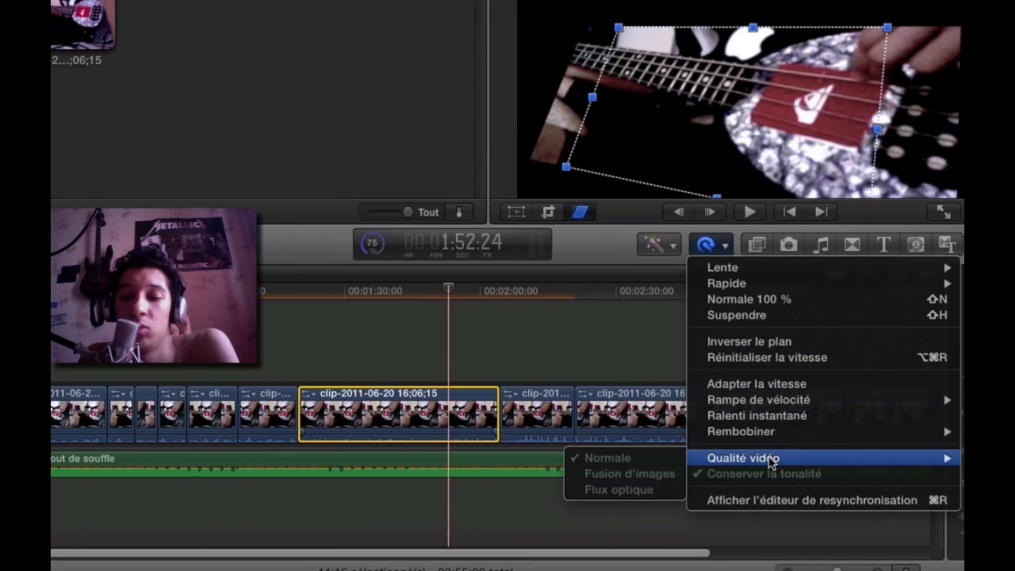
mouse_move(726, 268)
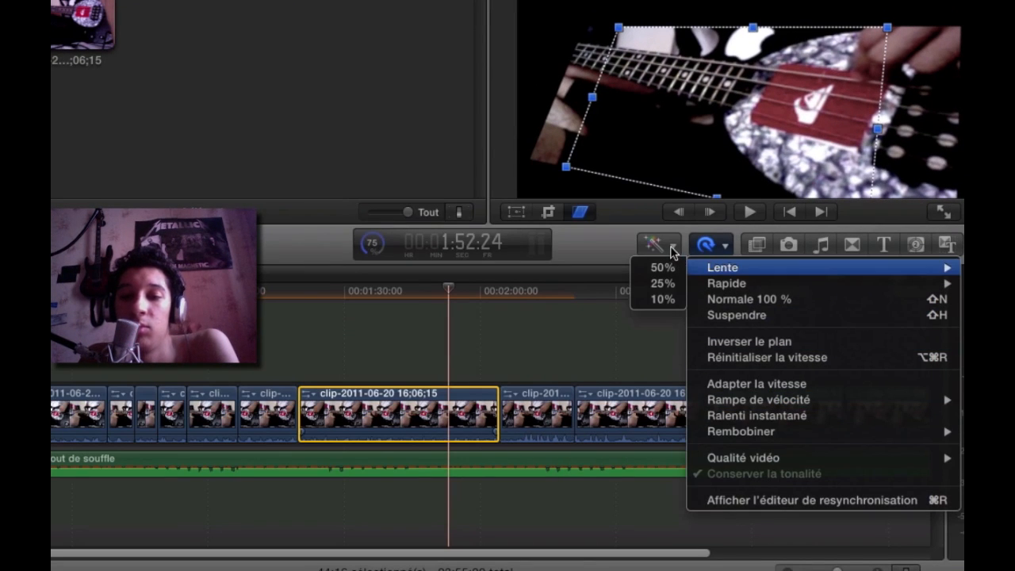
click(671, 252)
click(671, 251)
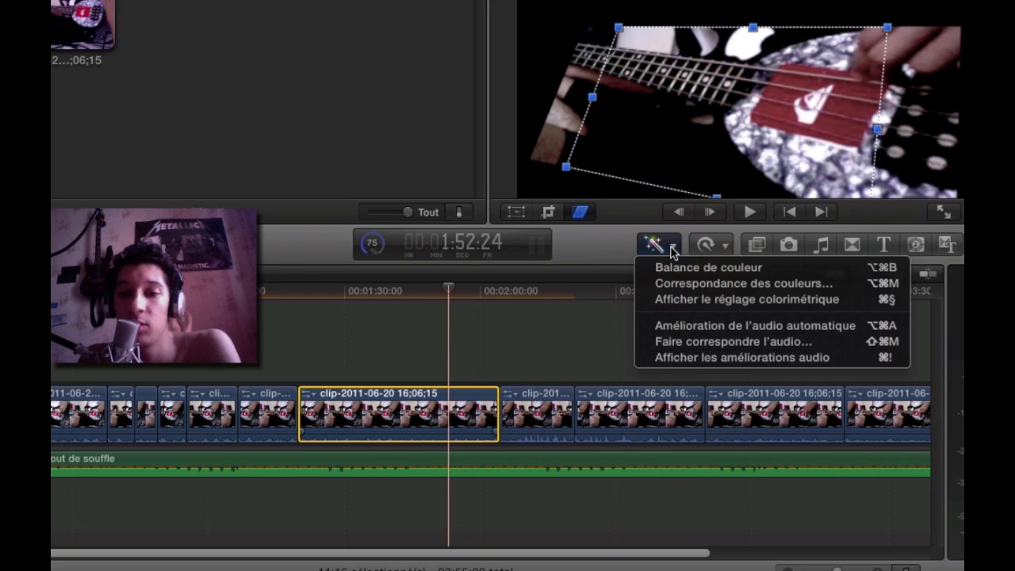
Open the effects browser and look through the video effects in the Apparences category.
click(755, 248)
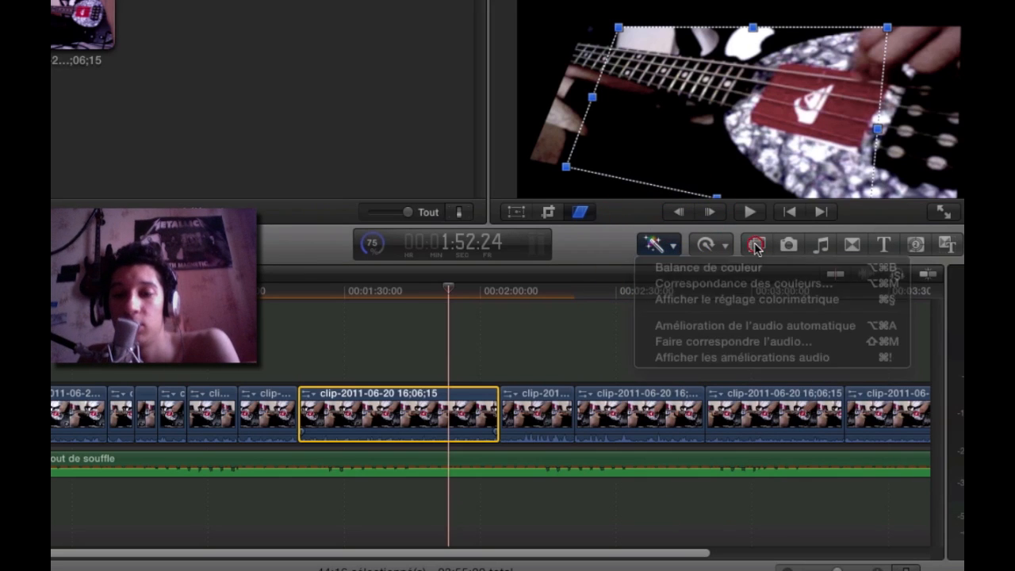
click(756, 246)
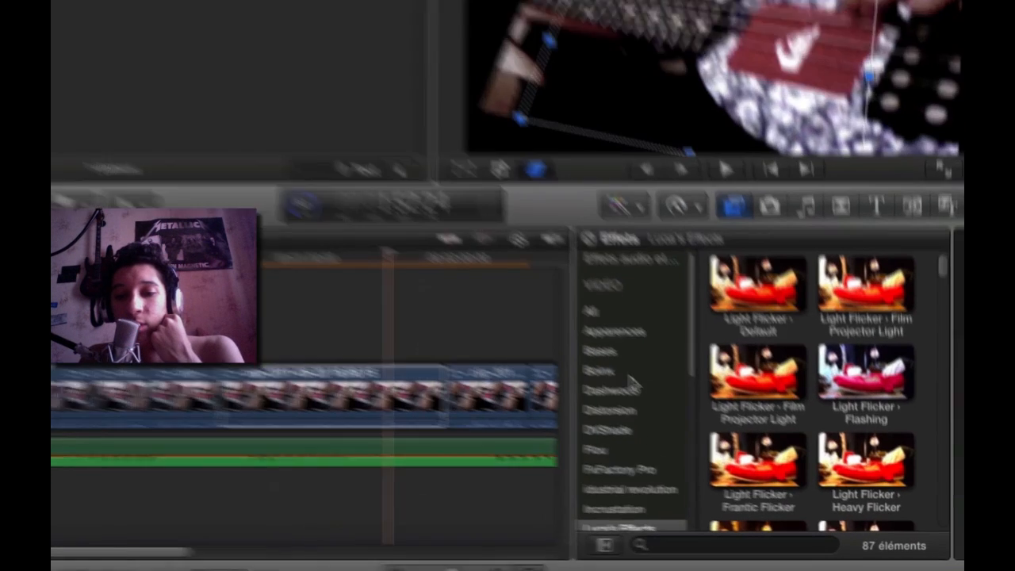
scroll(664, 396, down, 4)
scroll(664, 395, up, 4)
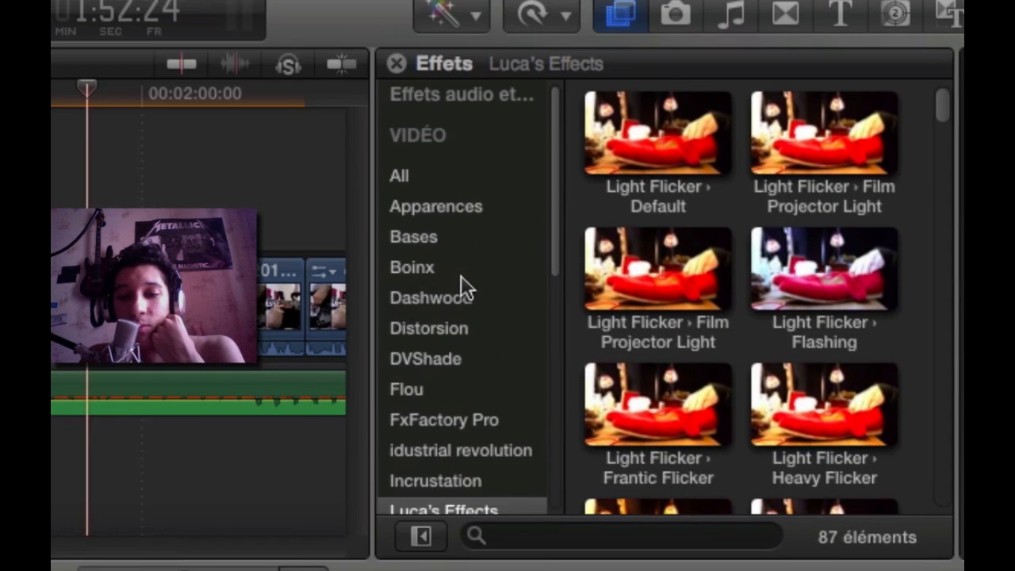
click(426, 208)
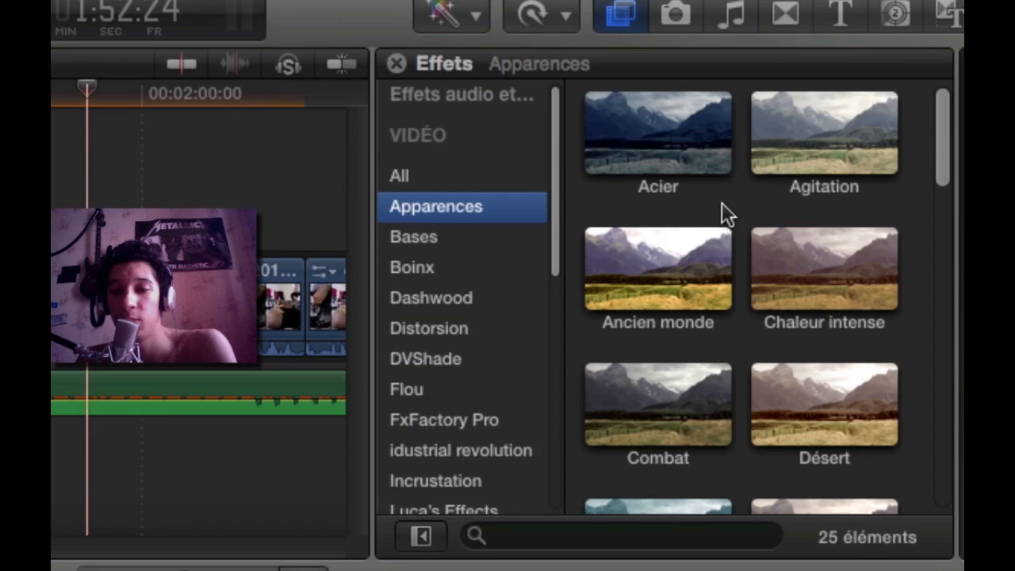
scroll(797, 180, down, 2)
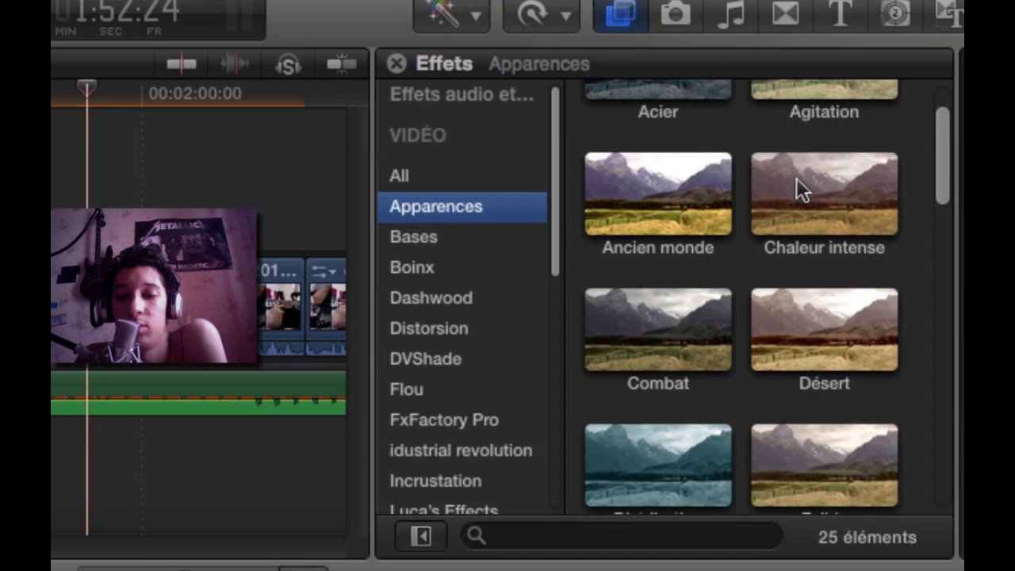
scroll(795, 177, down, 7)
scroll(795, 178, down, 5)
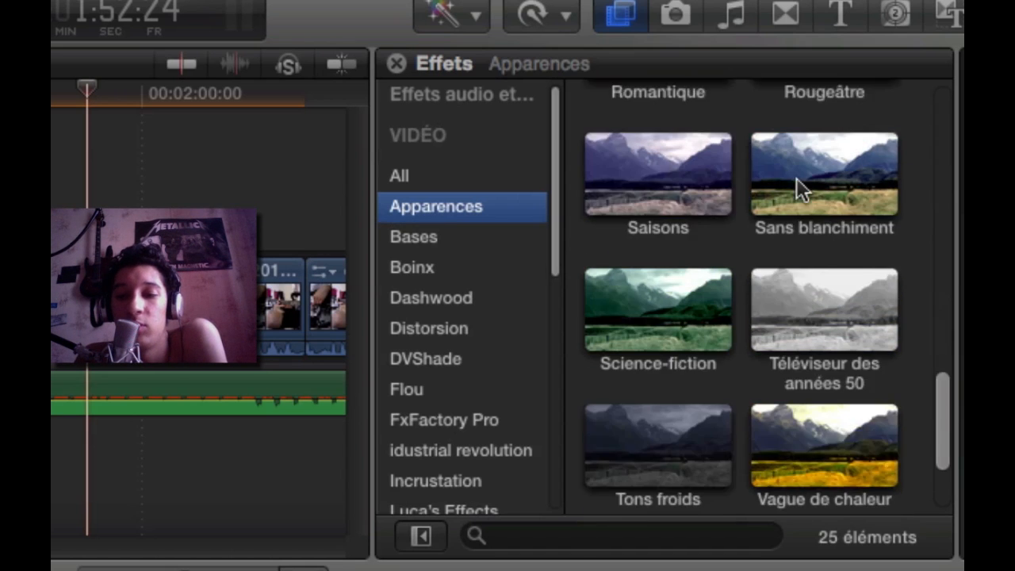
scroll(796, 178, up, 12)
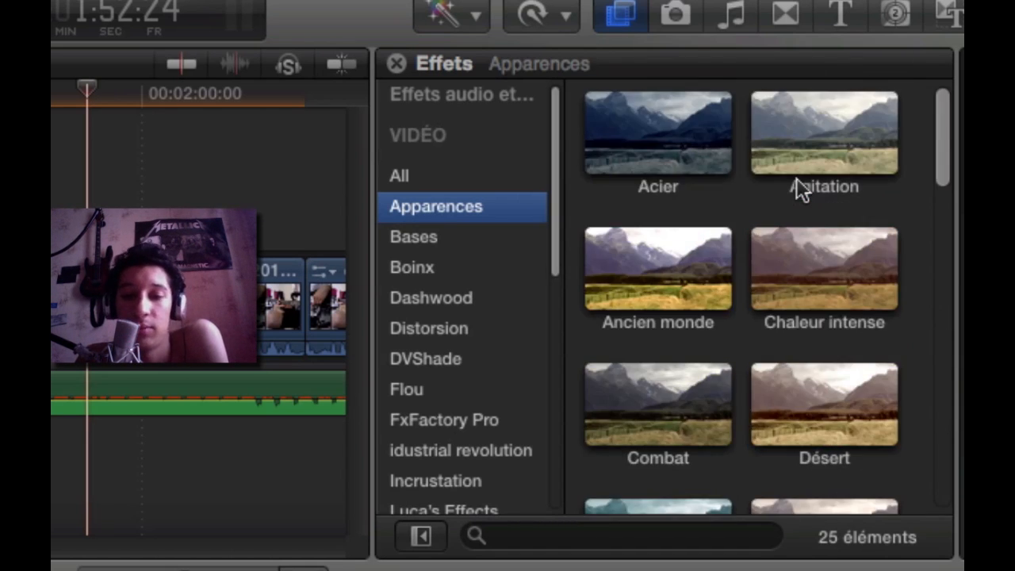
Show the Bases video effects and look over the full list of video and audio effect categories.
click(413, 237)
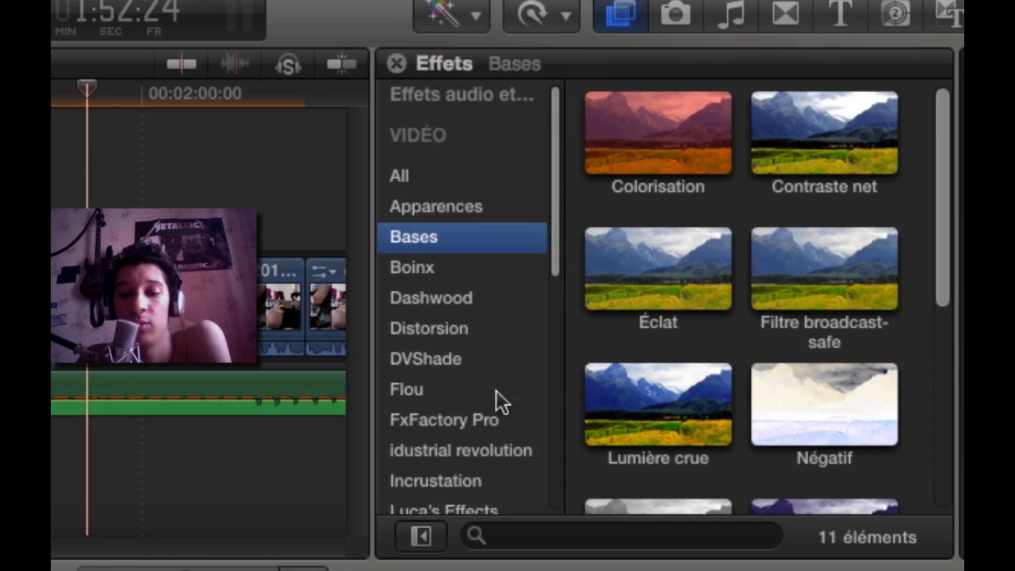
scroll(497, 380, down, 5)
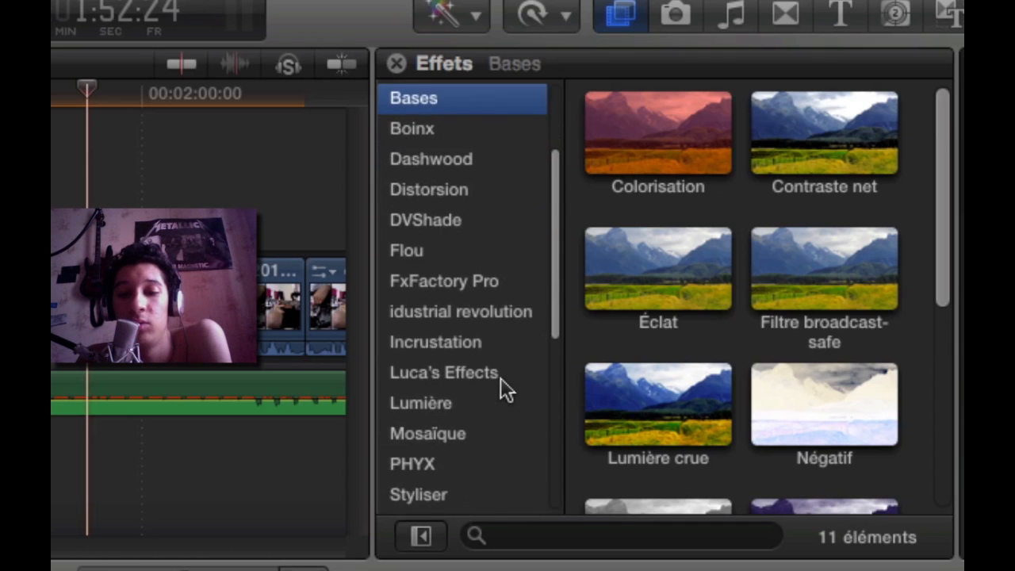
scroll(500, 377, down, 5)
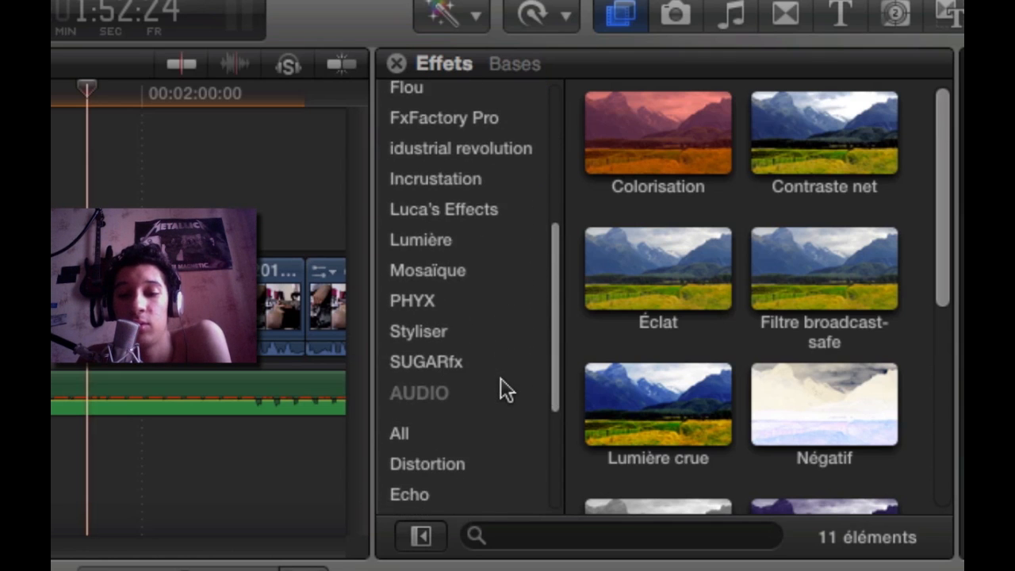
scroll(500, 377, up, 10)
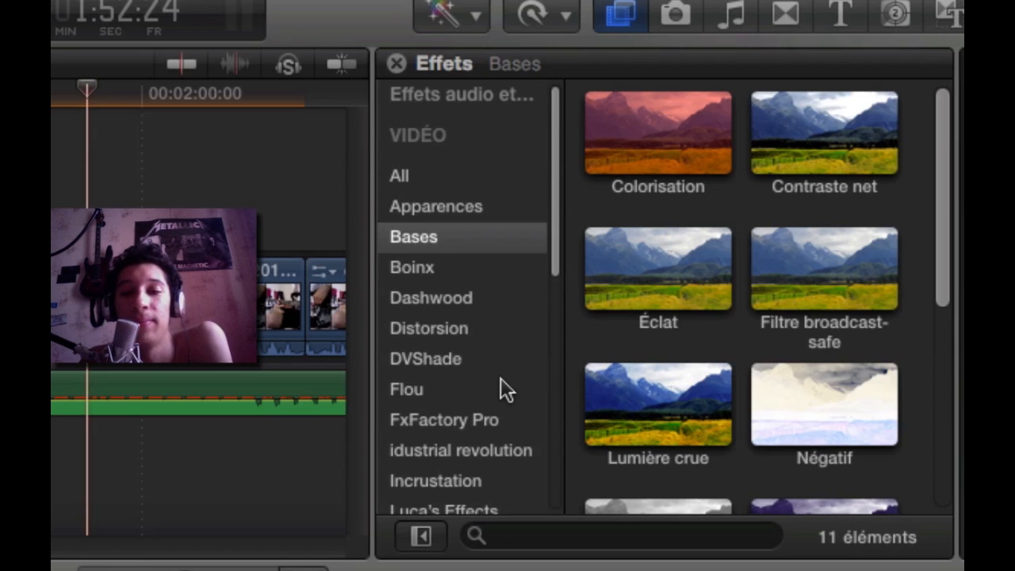
scroll(500, 378, down, 8)
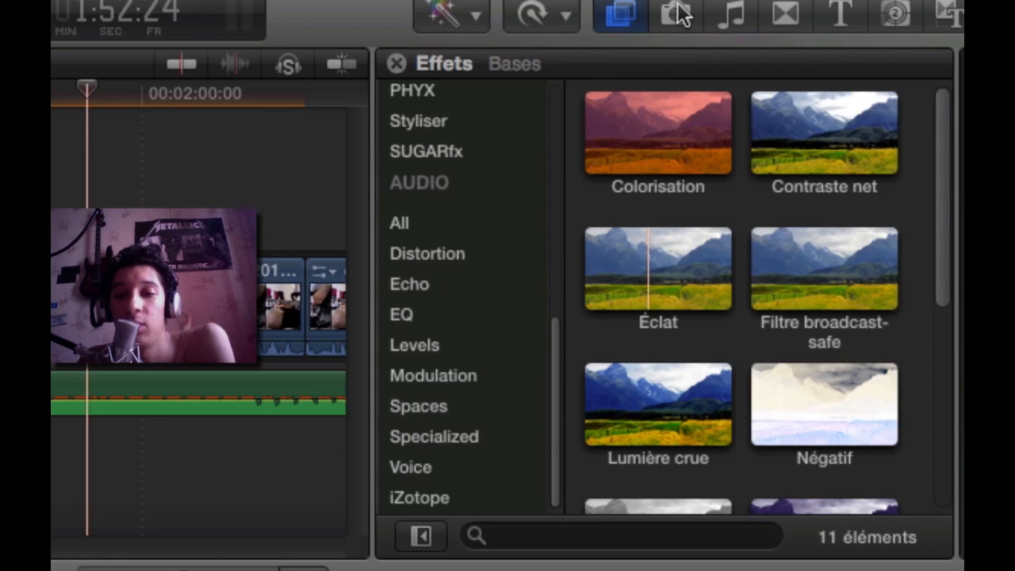
Show the iTunes music and sound library, and examine the transition categories, including the Flou transitions.
click(739, 14)
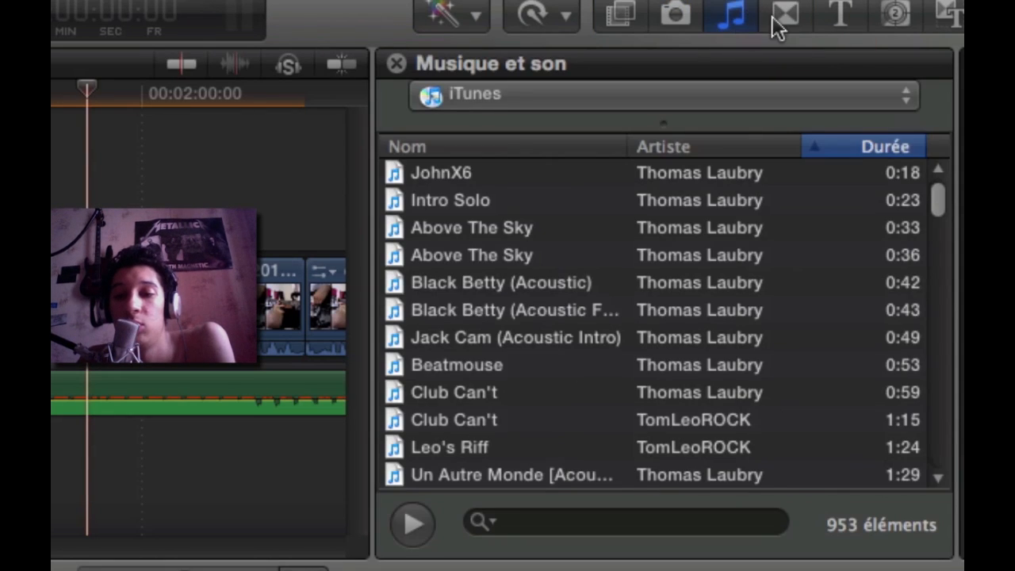
click(773, 22)
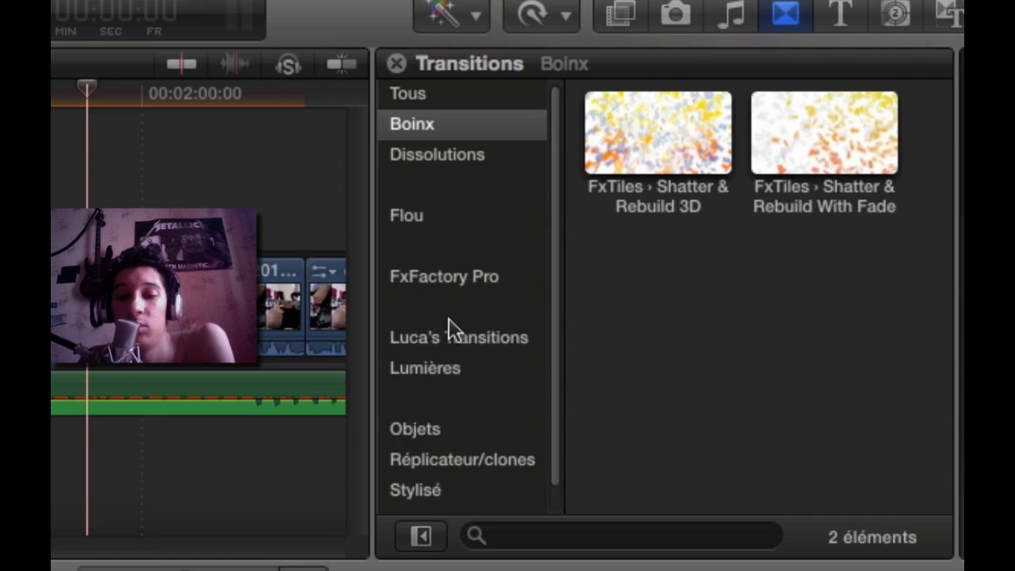
scroll(448, 327, down, 1)
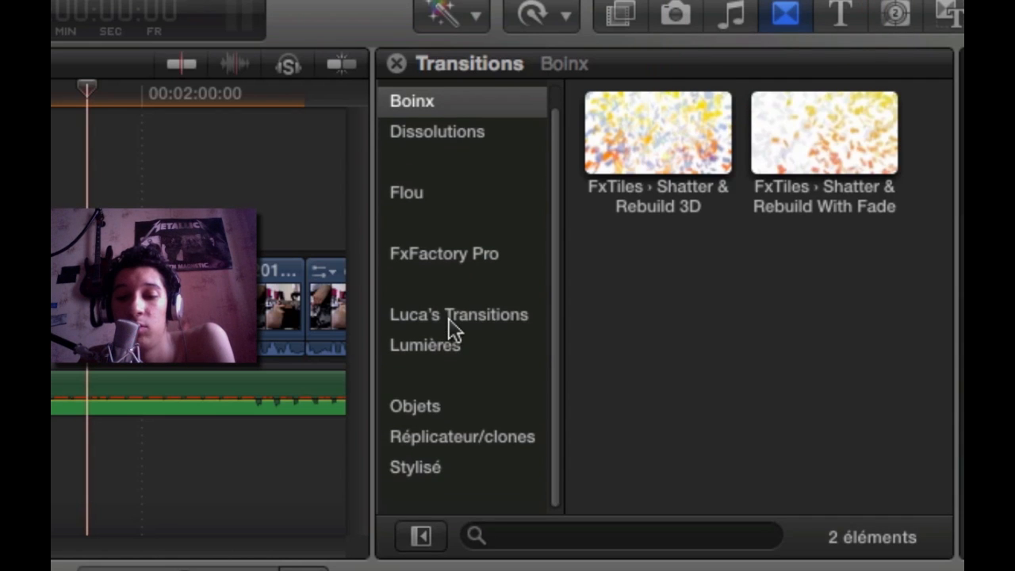
scroll(450, 329, up, 1)
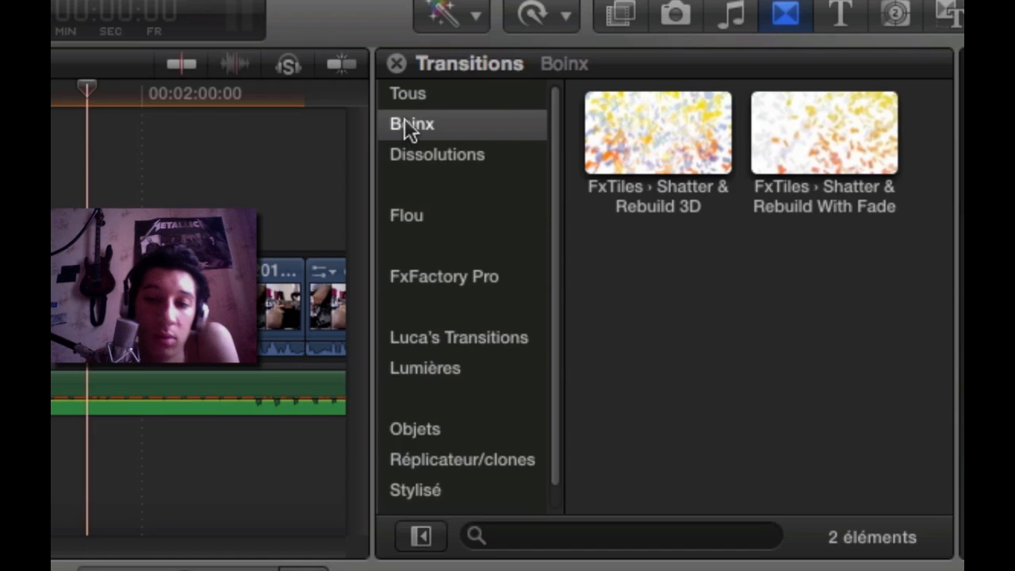
click(412, 219)
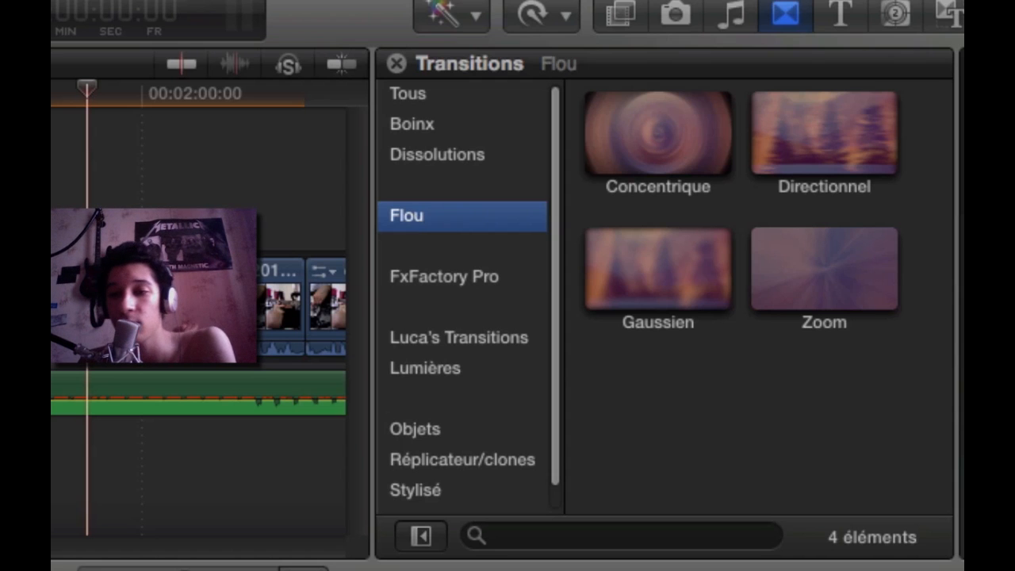
Open the titles browser and look through the Générique titles down to the Tableau d'affichage group.
click(838, 16)
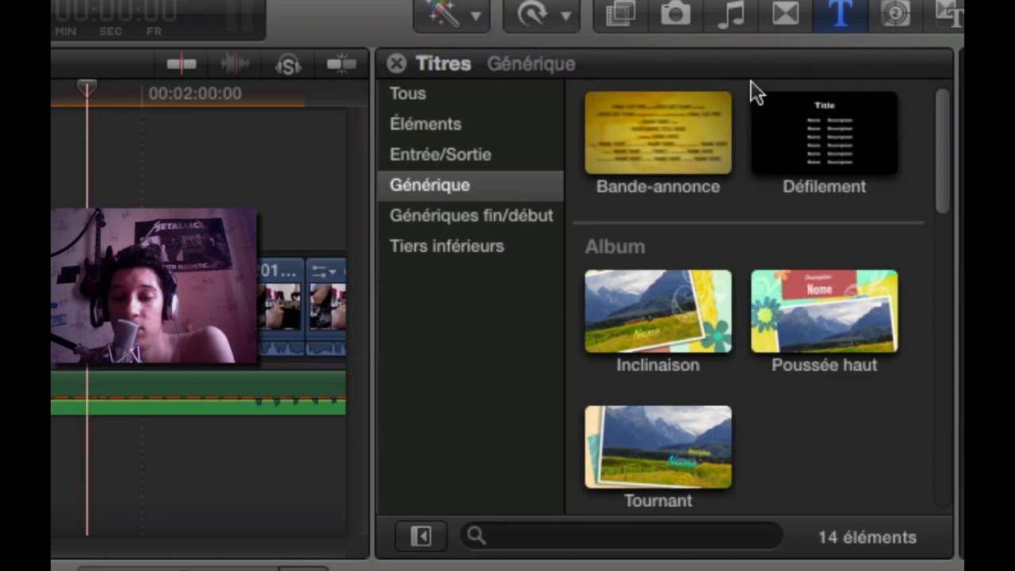
scroll(784, 202, down, 1)
scroll(780, 202, down, 8)
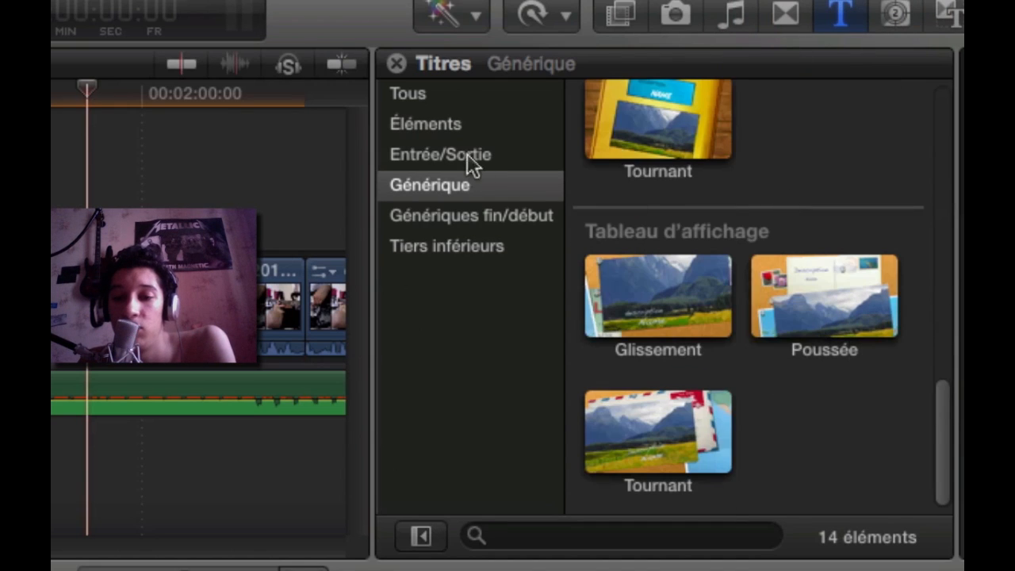
Look through the title templates in the Entrée/Sortie category.
click(440, 147)
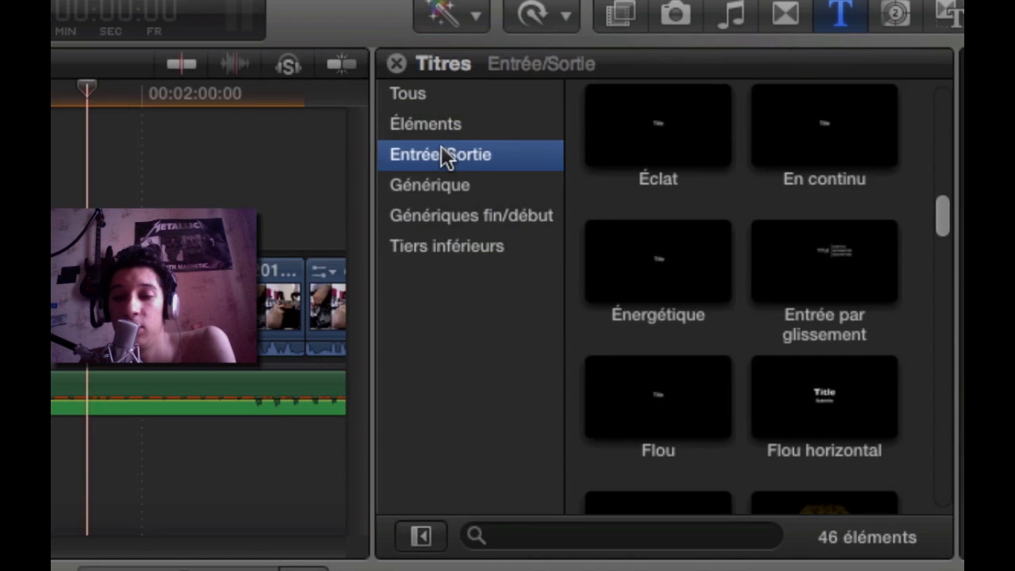
scroll(751, 205, down, 10)
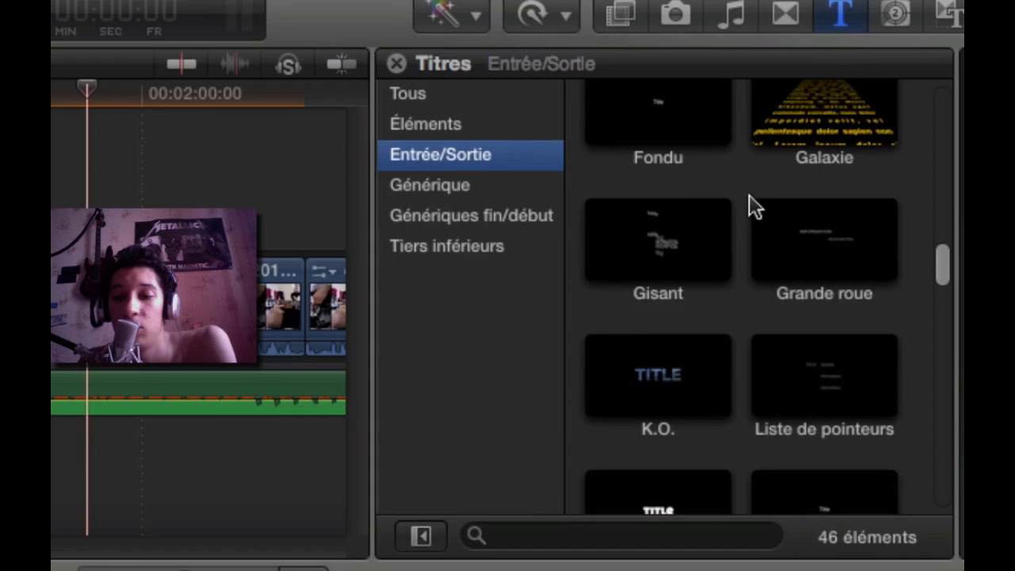
scroll(794, 151, down, 10)
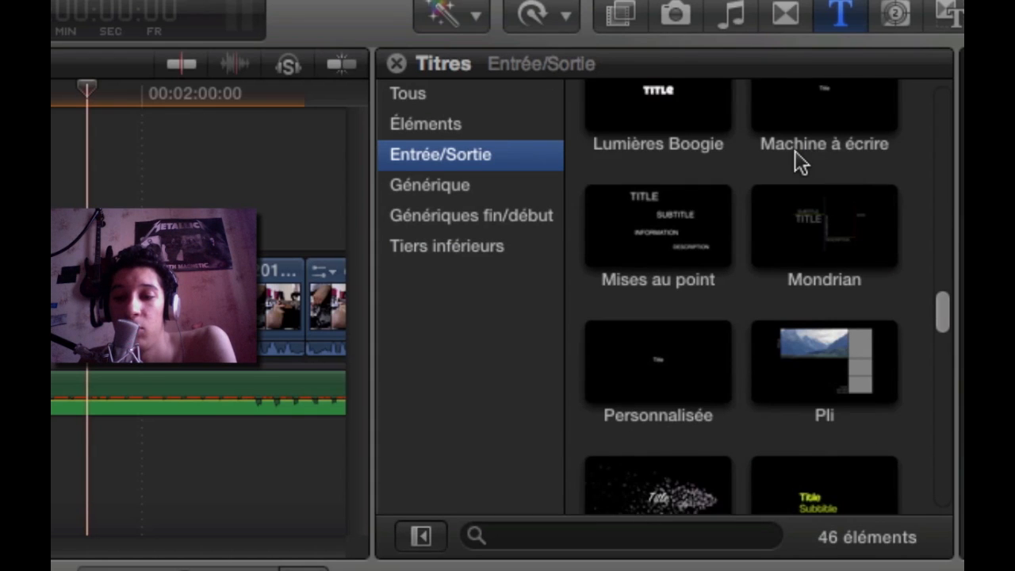
scroll(794, 150, down, 1)
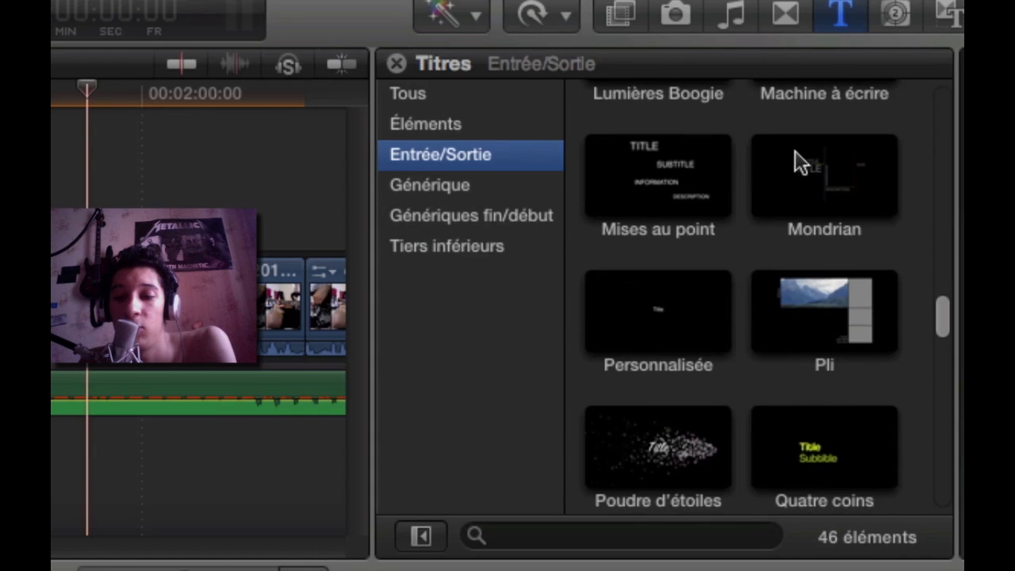
click(749, 168)
scroll(753, 179, down, 20)
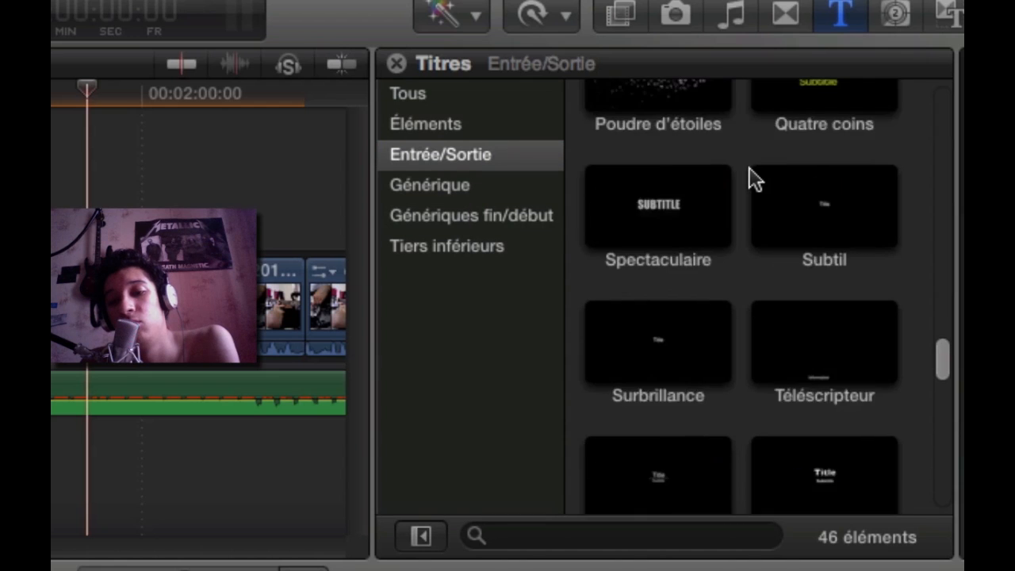
scroll(749, 168, down, 3)
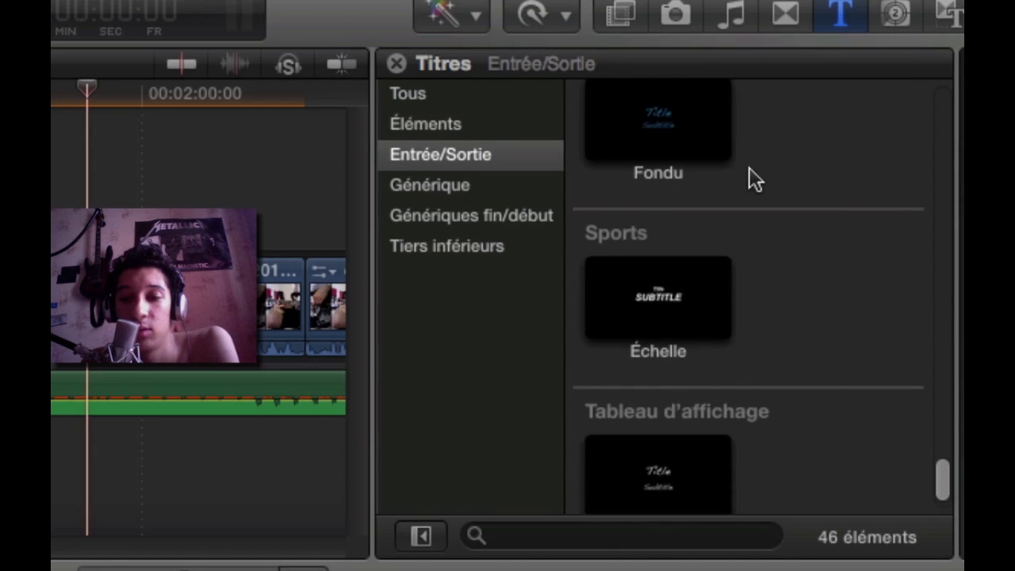
scroll(749, 168, up, 20)
Review the title templates in the Générique, Éléments and Tiers inférieurs categories.
click(442, 185)
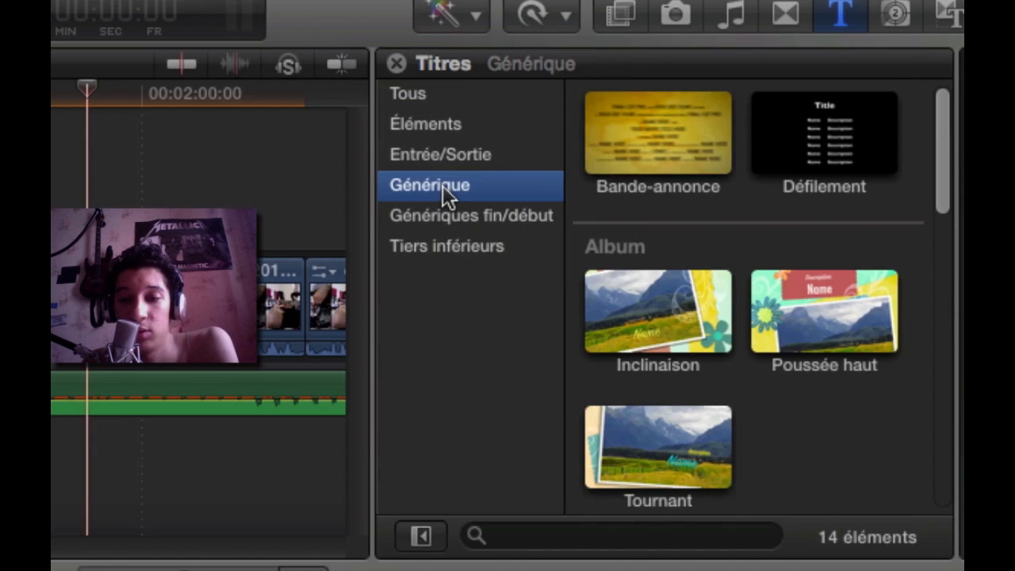
click(432, 124)
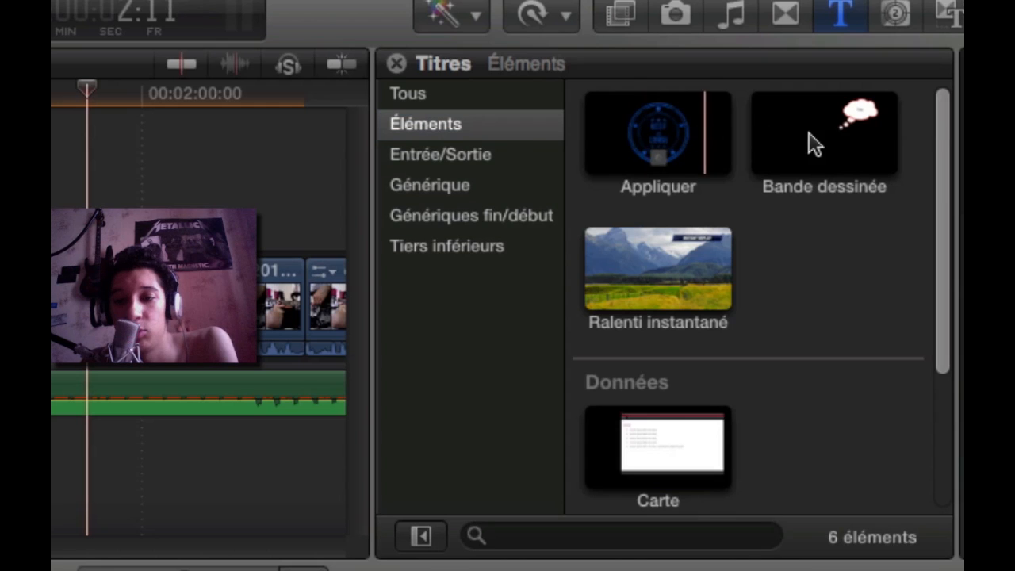
click(448, 245)
Open the generators browser and examine the Arrière-plans, Éléments, Textures and Solides categories.
click(896, 19)
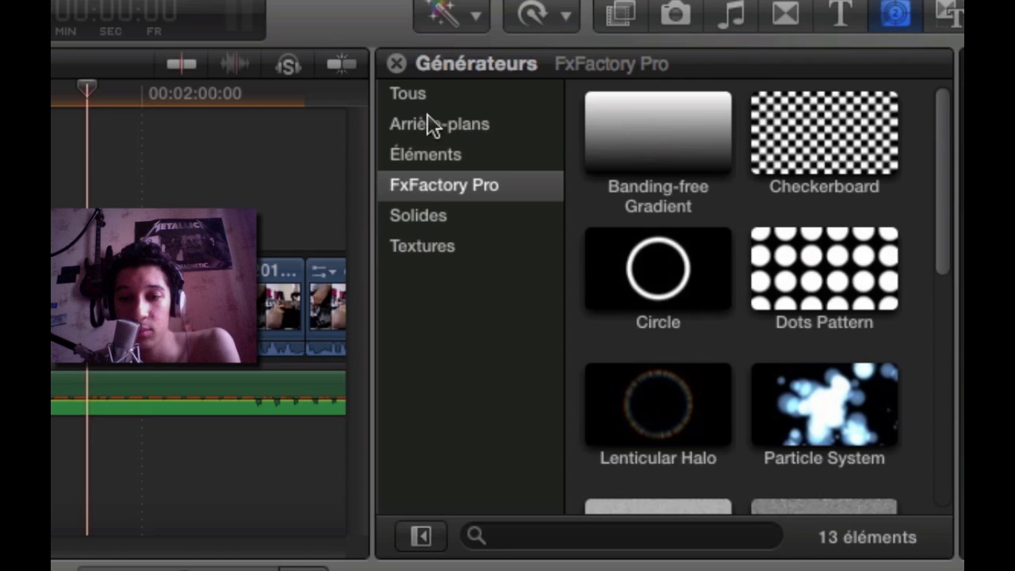
click(413, 128)
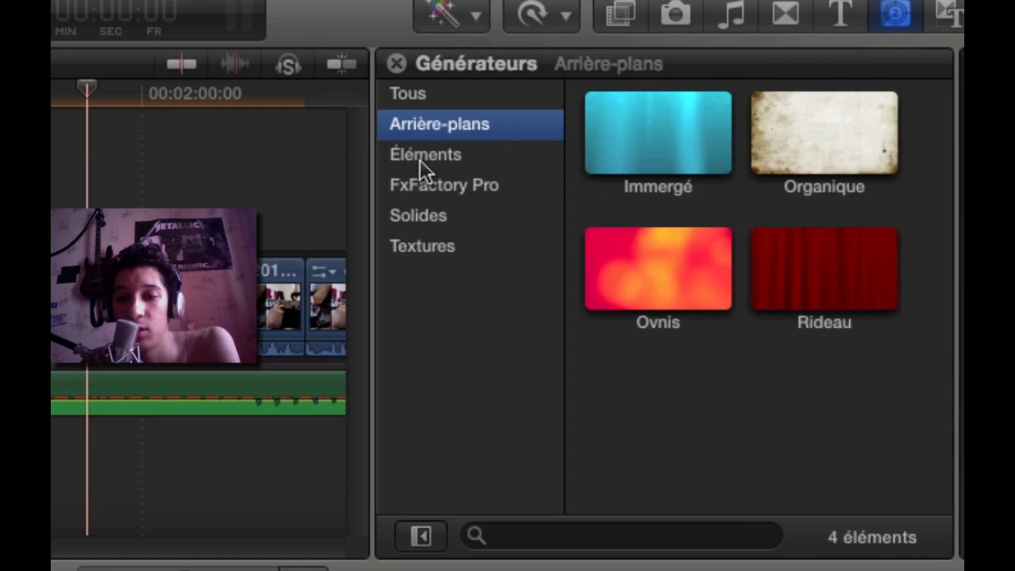
click(419, 159)
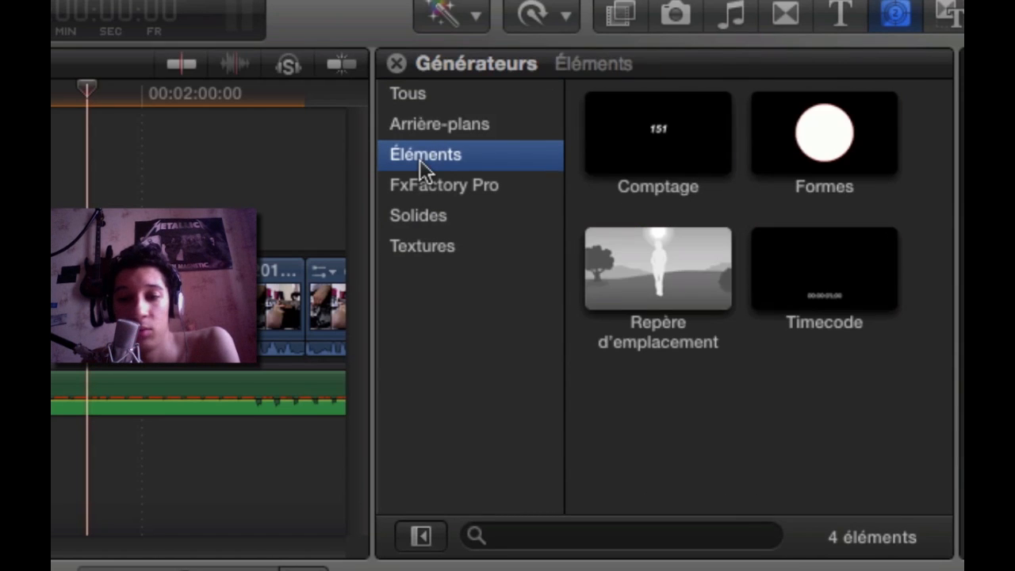
click(435, 252)
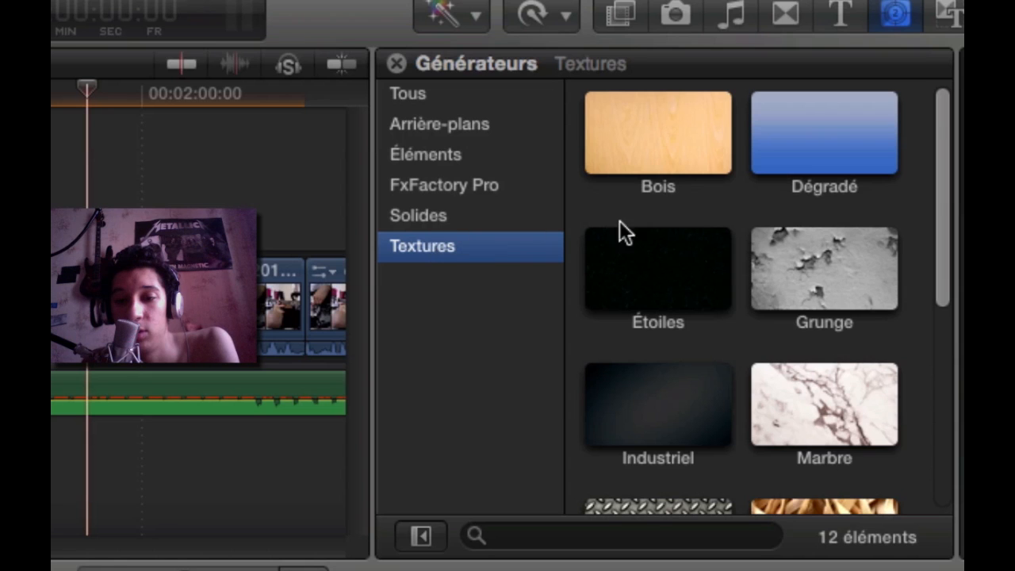
scroll(767, 286, down, 5)
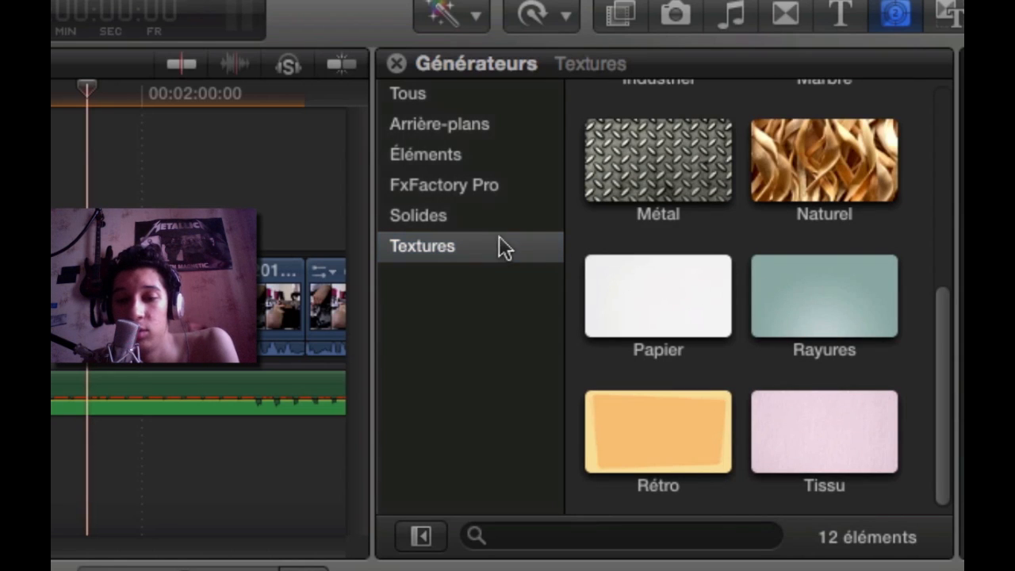
click(440, 214)
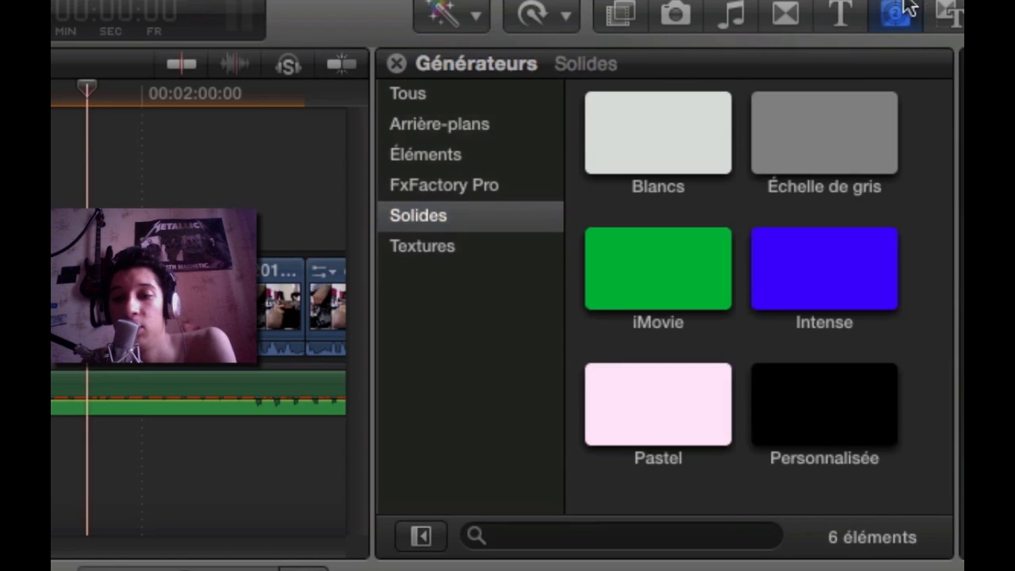
Open the themes browser and show the transitions and titles of the Album theme.
click(936, 10)
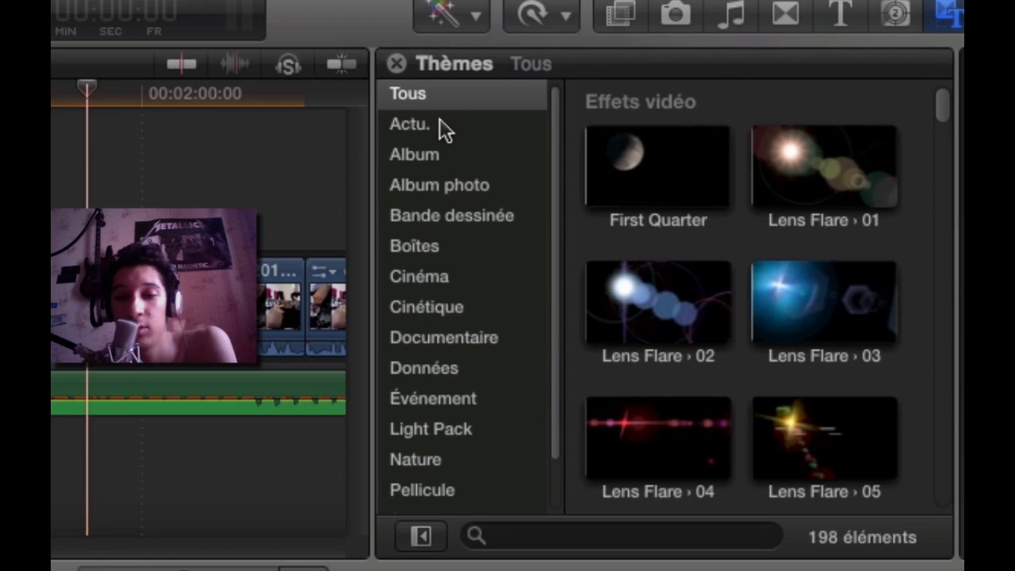
click(434, 156)
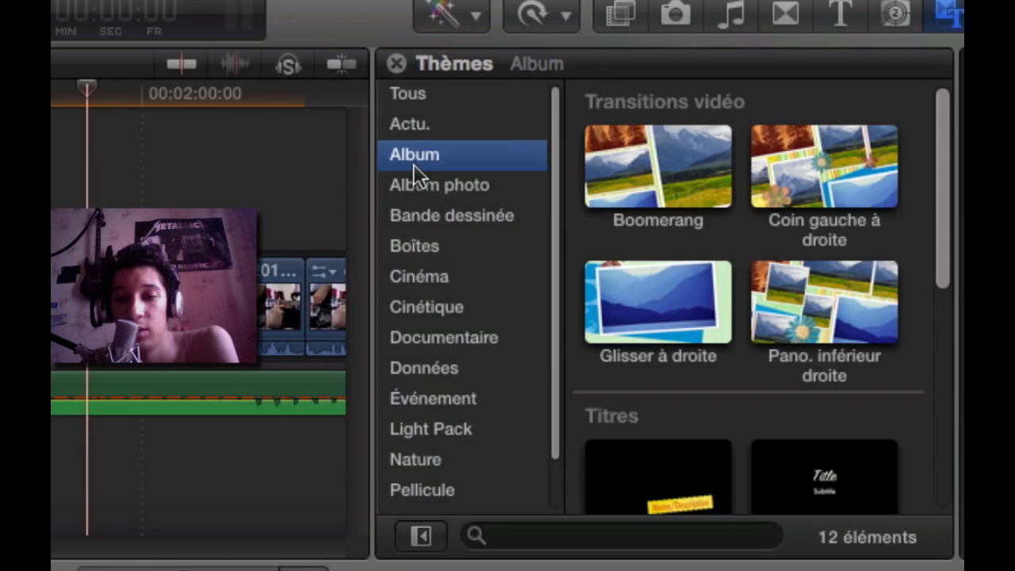
Look through the remaining Album theme items, and the Éléments, Entrée/Sortie and Générique categories of the titles browser.
scroll(789, 199, down, 10)
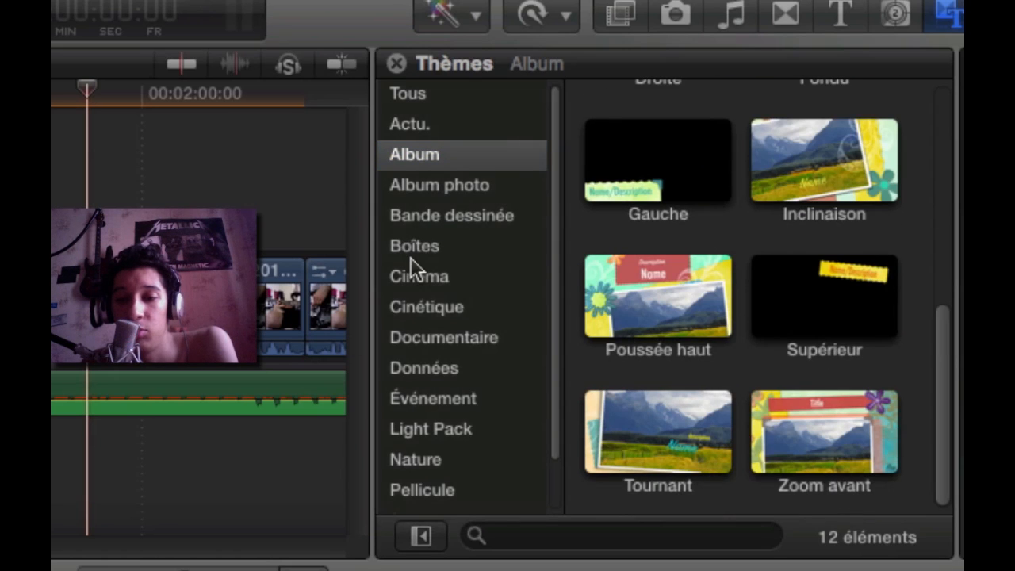
scroll(412, 267, down, 1)
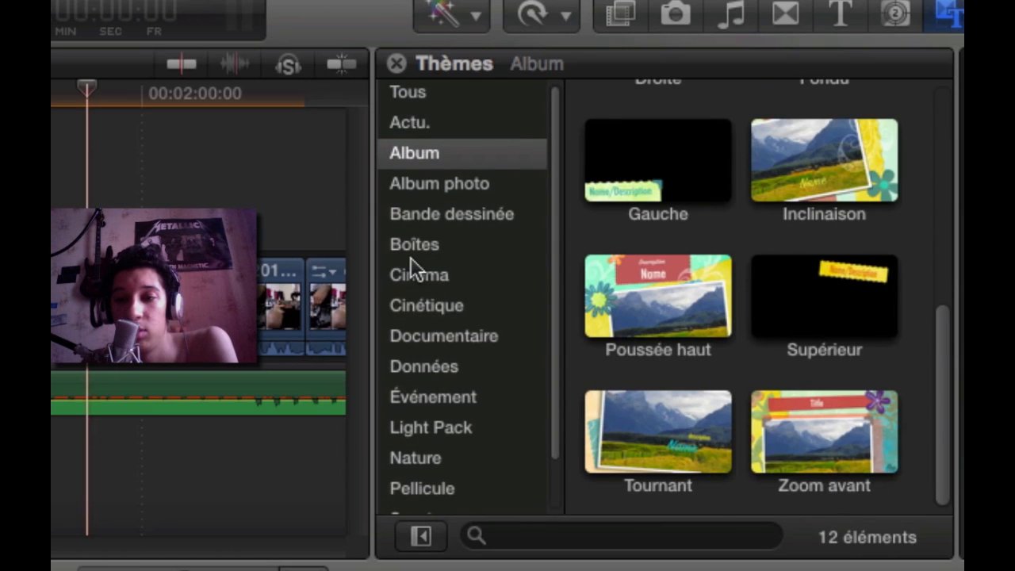
click(841, 24)
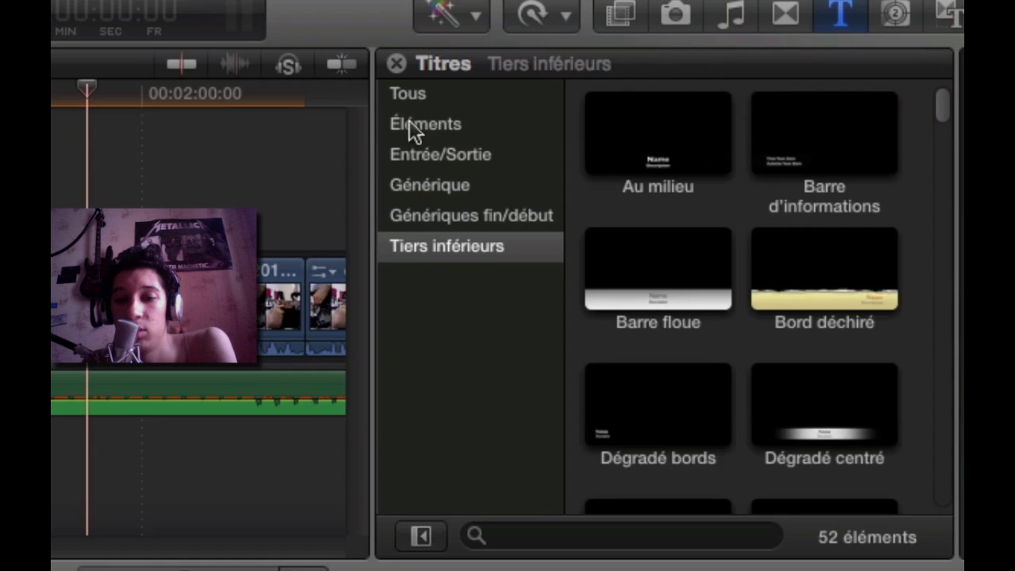
click(438, 124)
click(442, 155)
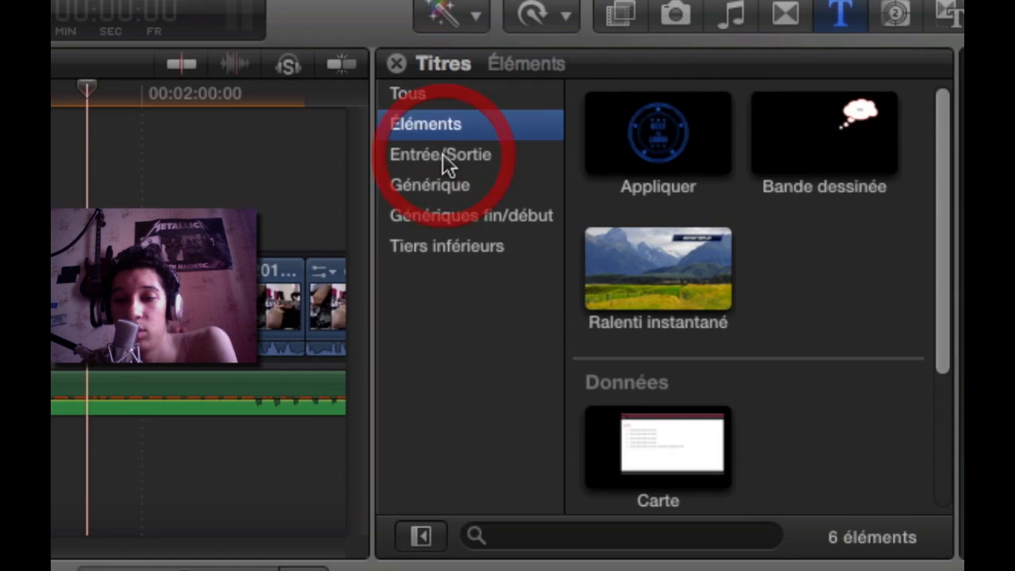
scroll(680, 174, down, 10)
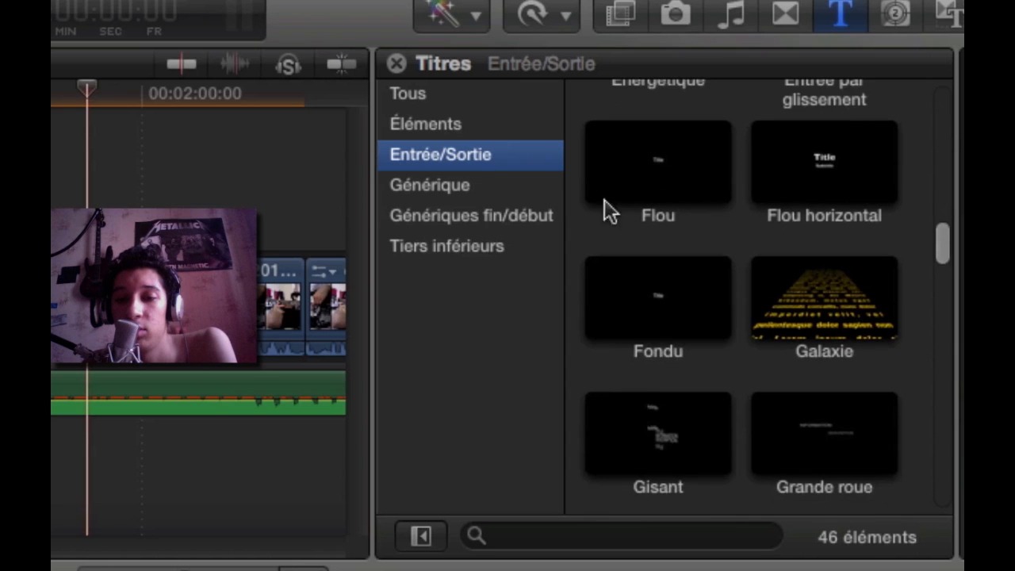
click(440, 185)
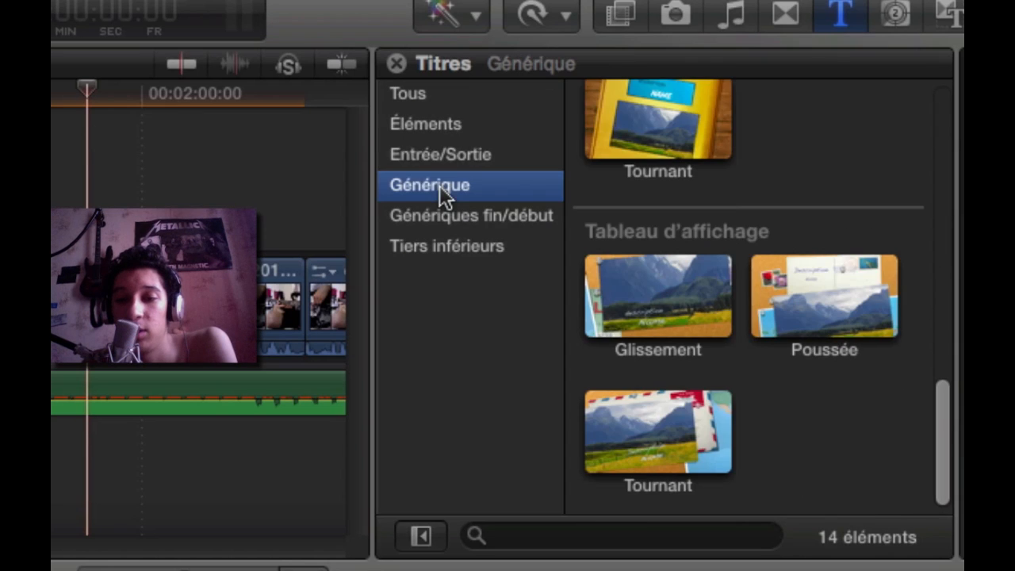
scroll(835, 275, up, 10)
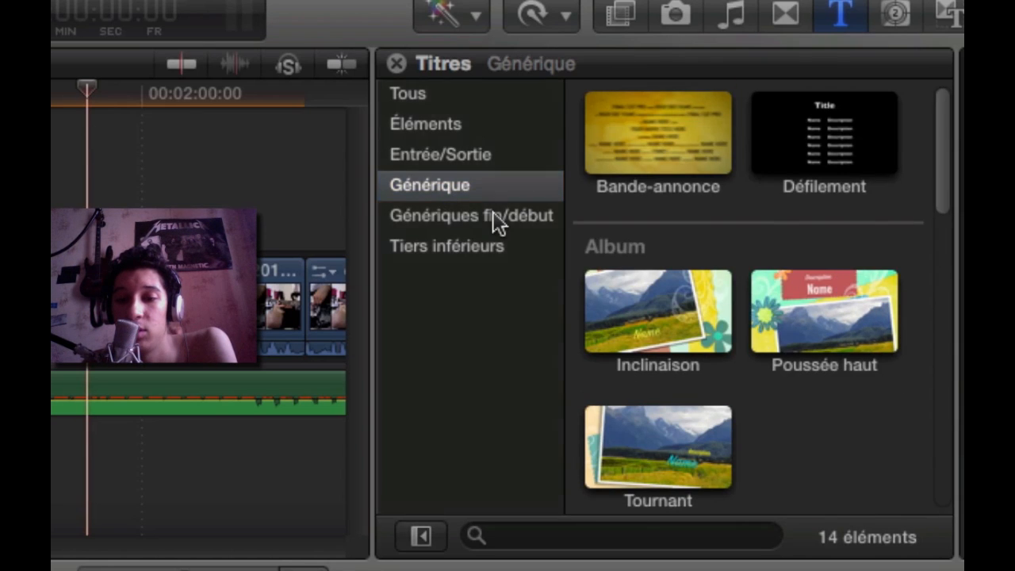
Preview title templates of the Génériques fin/début category, such as Gagnants perspective and Rotation groupée, and reopen the generators browser.
click(490, 216)
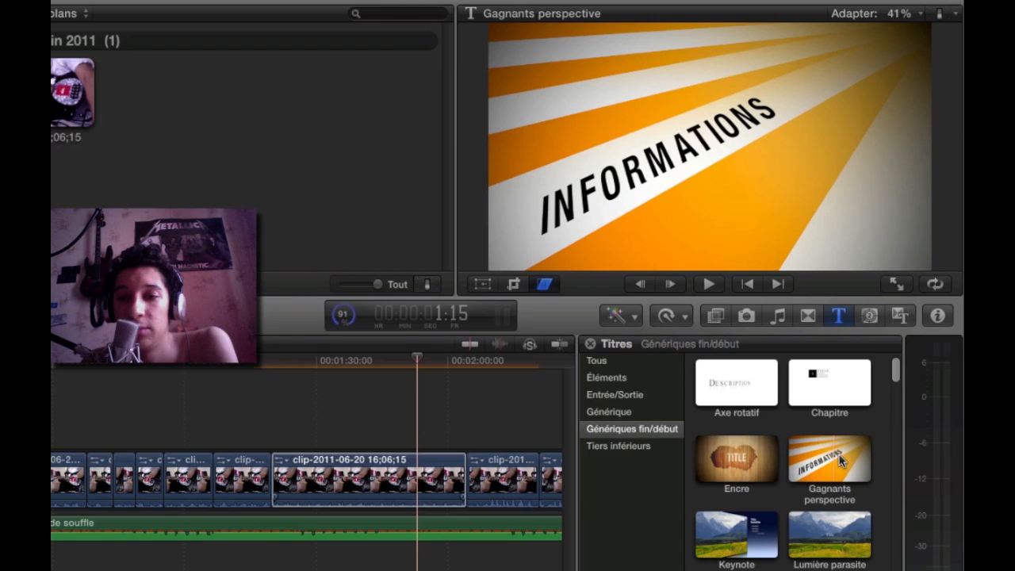
scroll(840, 460, down, 5)
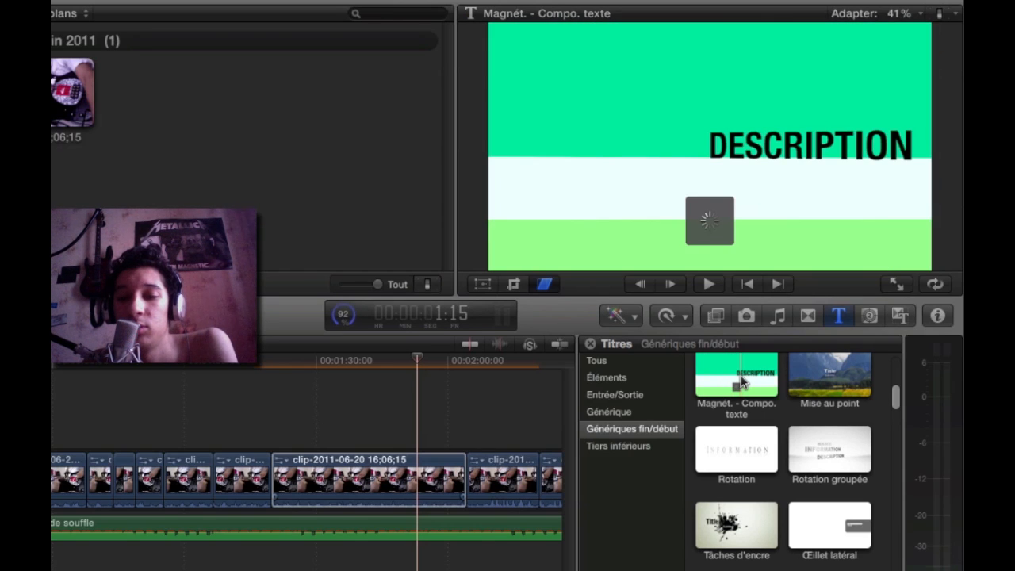
scroll(741, 388, down, 3)
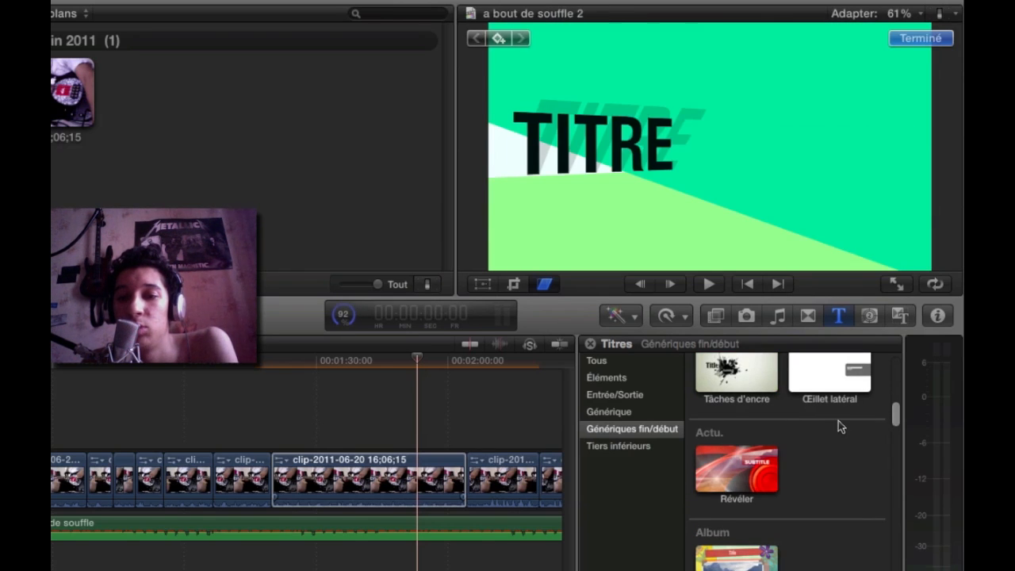
scroll(792, 408, up, 2)
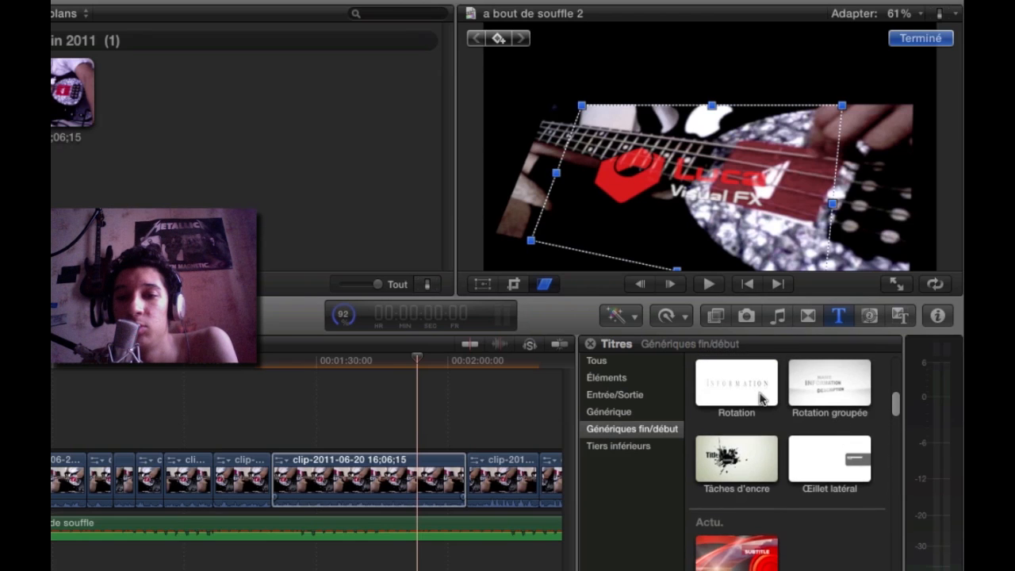
scroll(759, 399, up, 1)
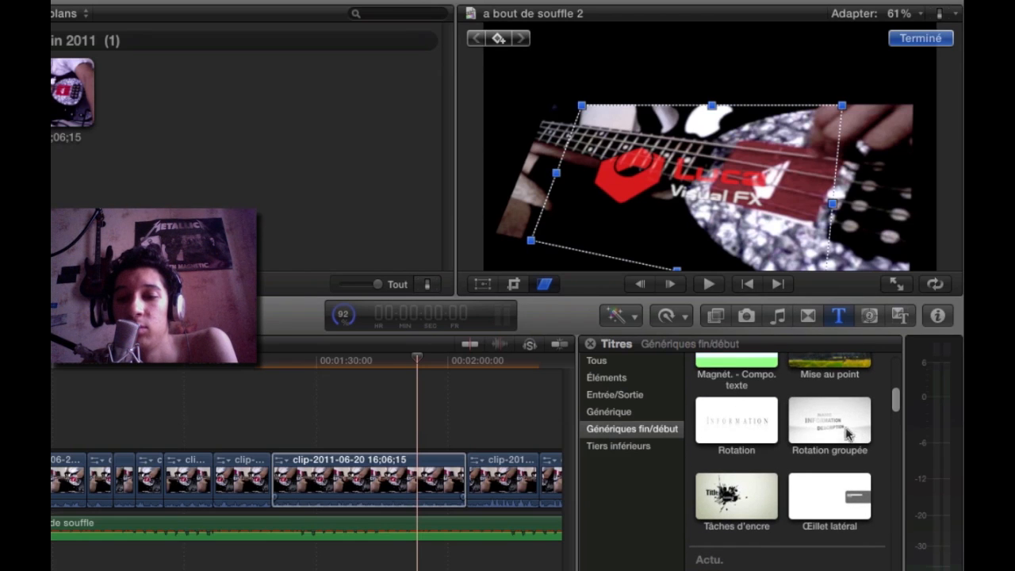
scroll(824, 420, down, 4)
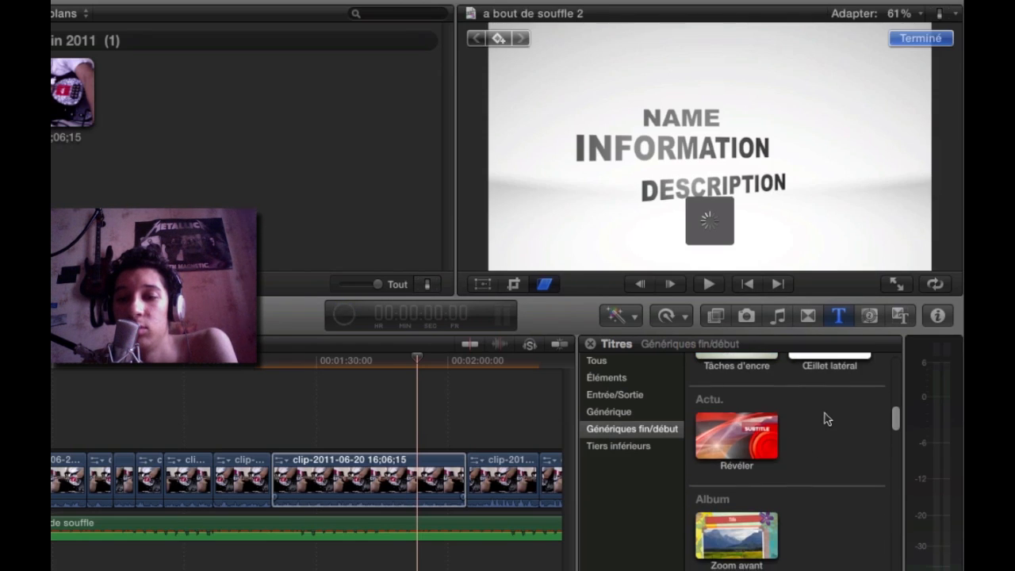
scroll(827, 418, down, 10)
scroll(861, 421, up, 10)
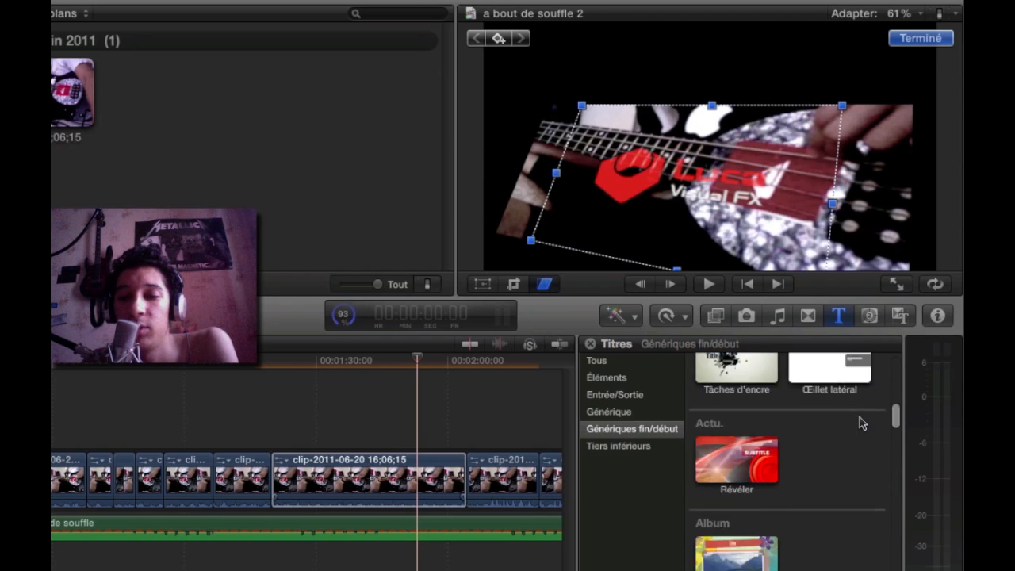
scroll(861, 423, up, 5)
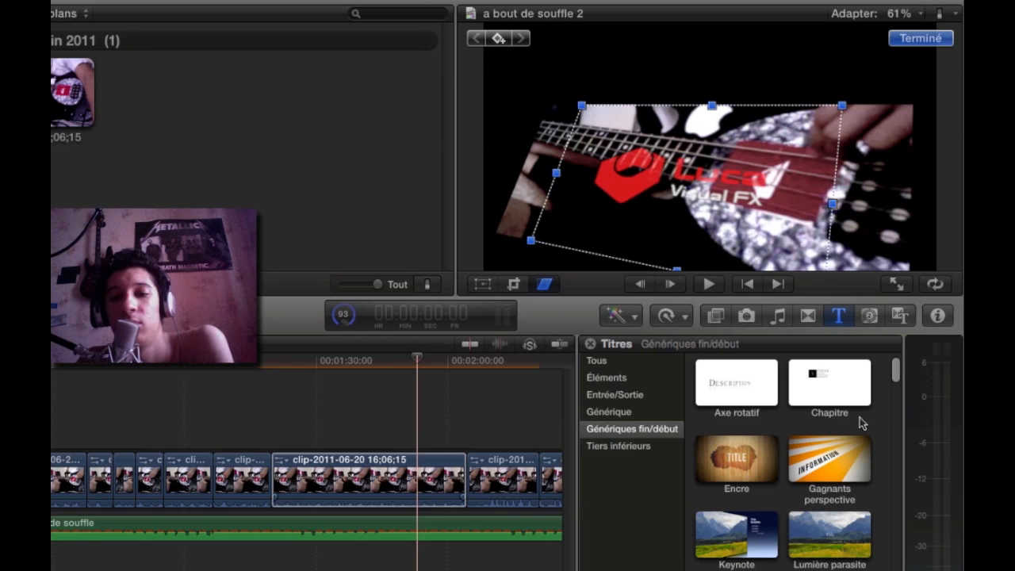
click(870, 316)
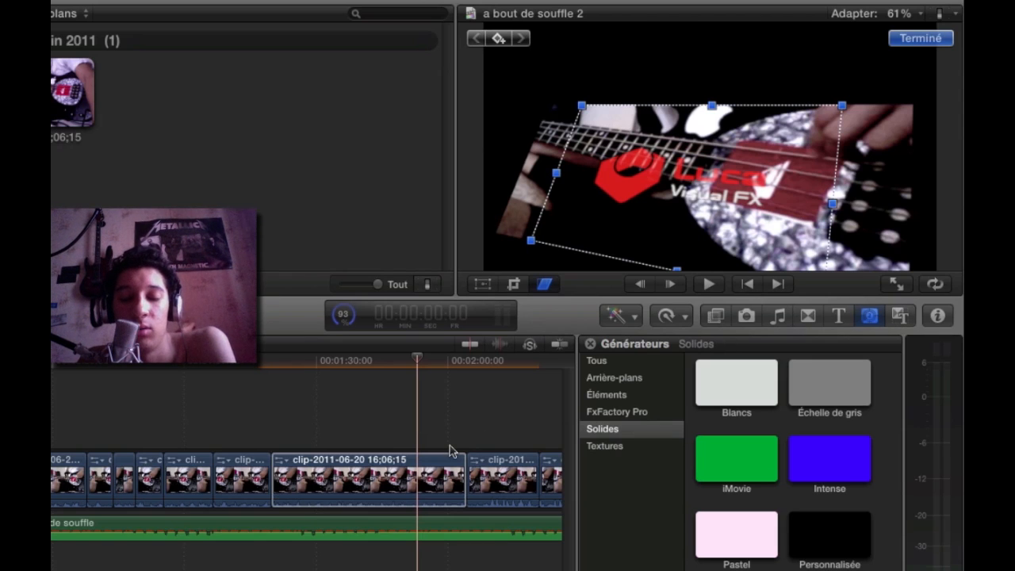
Move the clip after the long clip-2011-06-20 segment onto a layer above the primary storyline and place the playhead over it at 1:49:15.
click(478, 459)
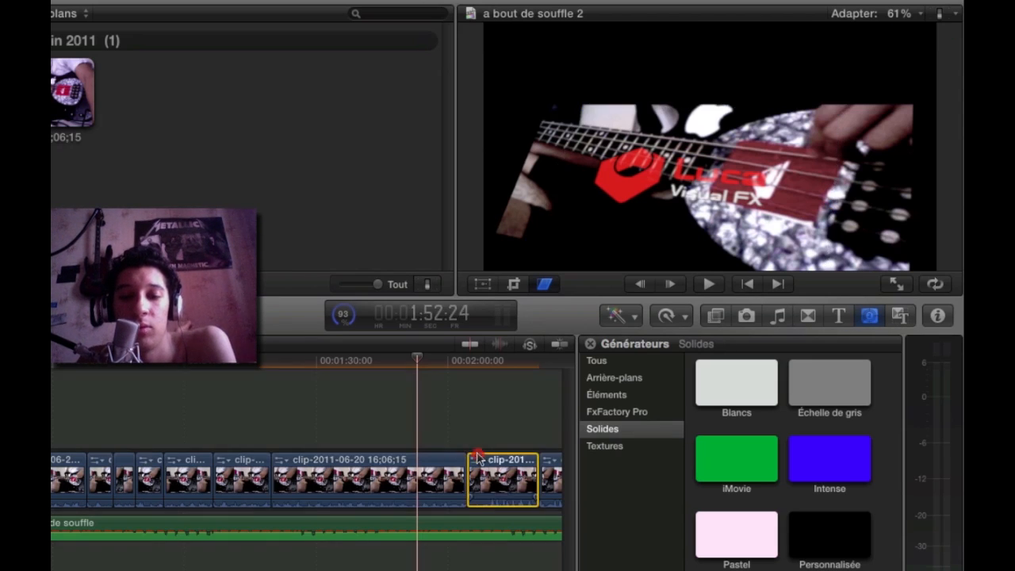
drag(478, 460, 410, 420)
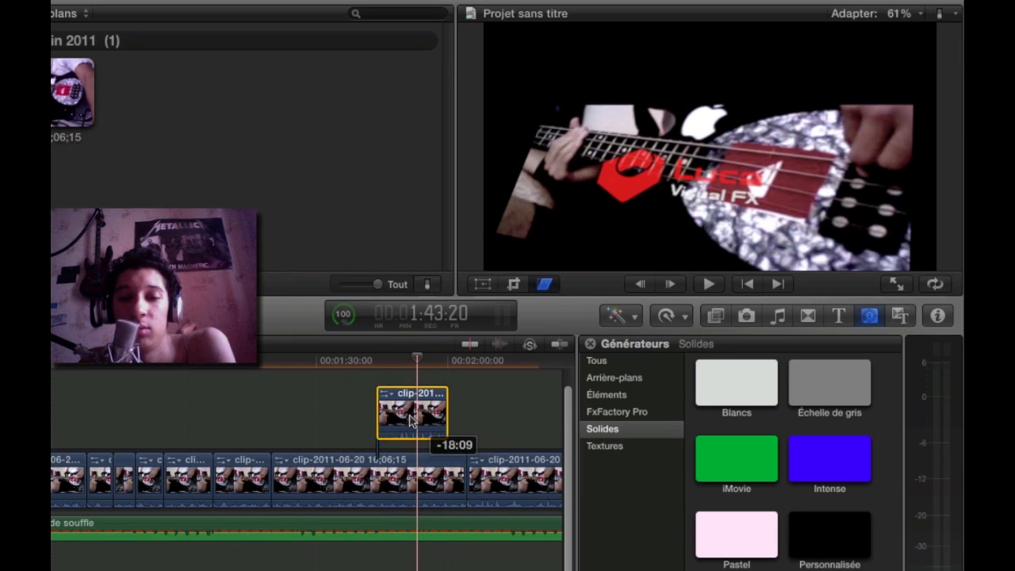
click(397, 357)
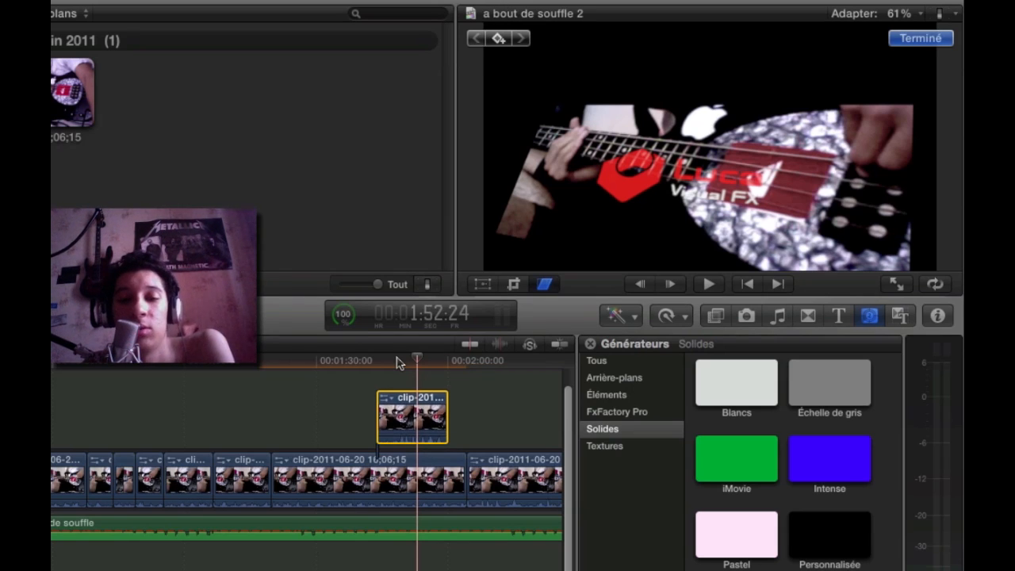
click(403, 362)
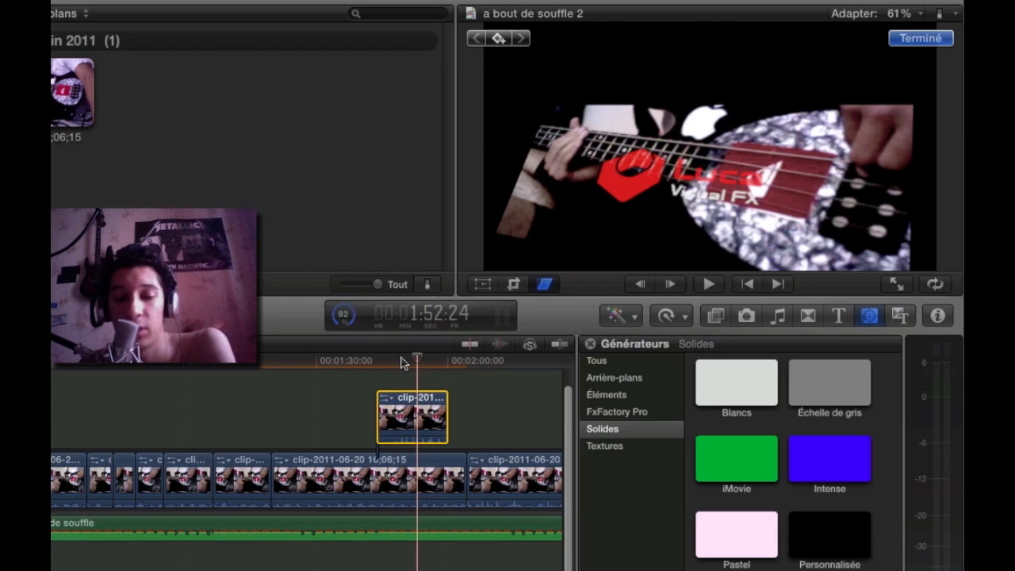
drag(401, 362, 401, 362)
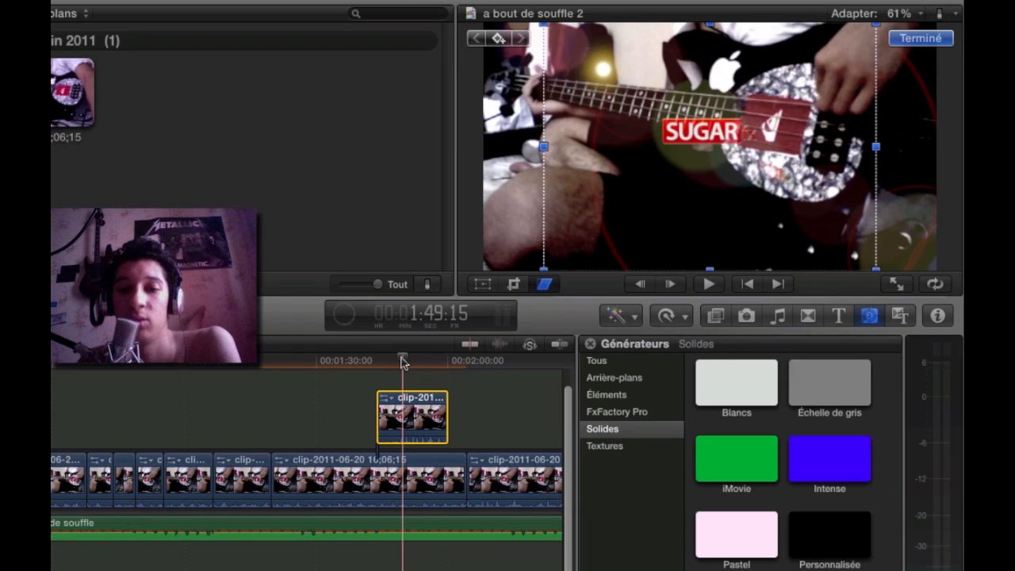
Transform the upper-layer clip by shrinking it to less than half its size and moving it to the upper-right corner of the frame.
click(481, 285)
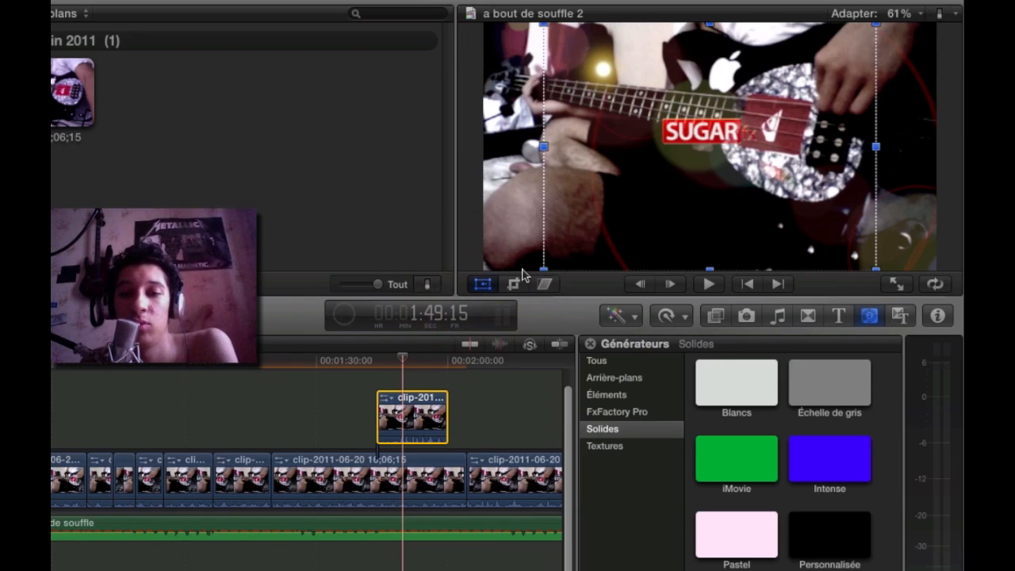
click(408, 408)
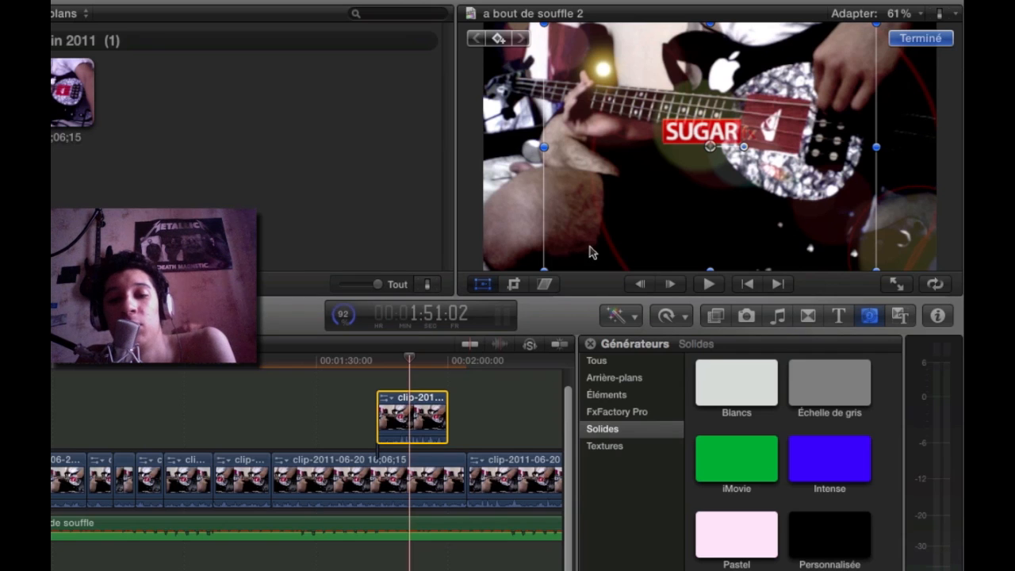
drag(544, 270, 639, 163)
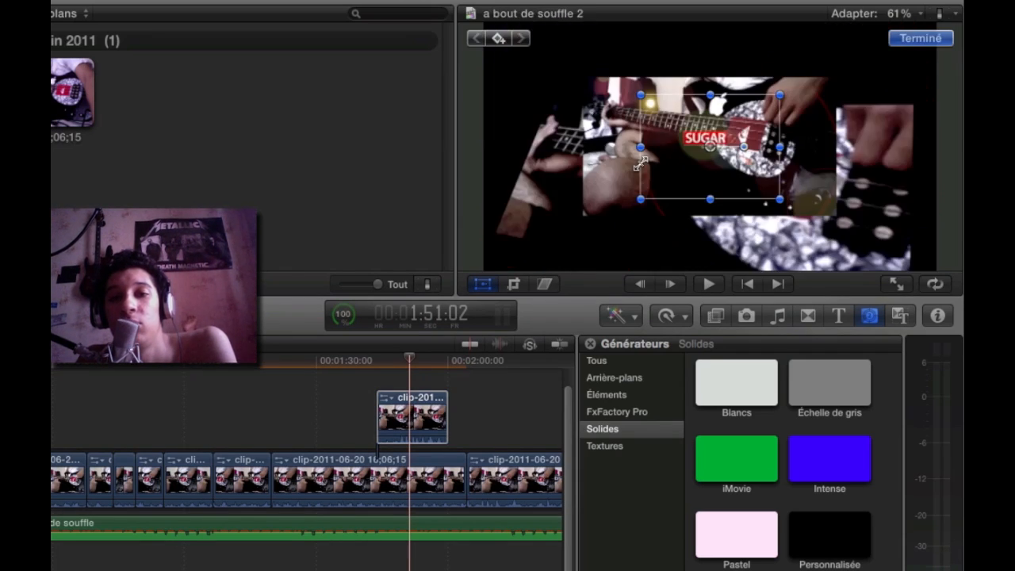
drag(704, 125, 829, 41)
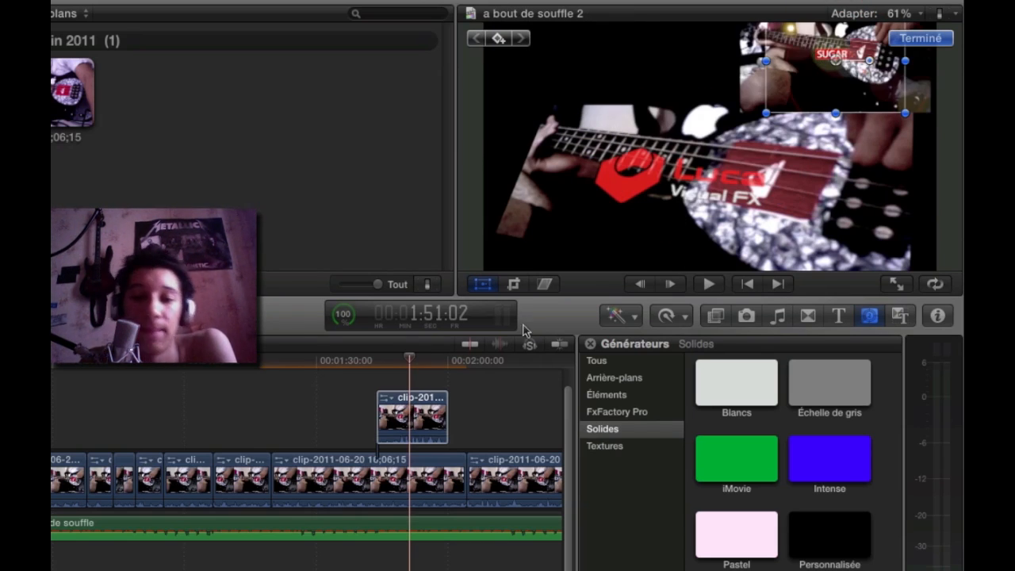
Try to apply the Concentrique transition from the Flou category to the end of the upper-layer clip.
click(445, 415)
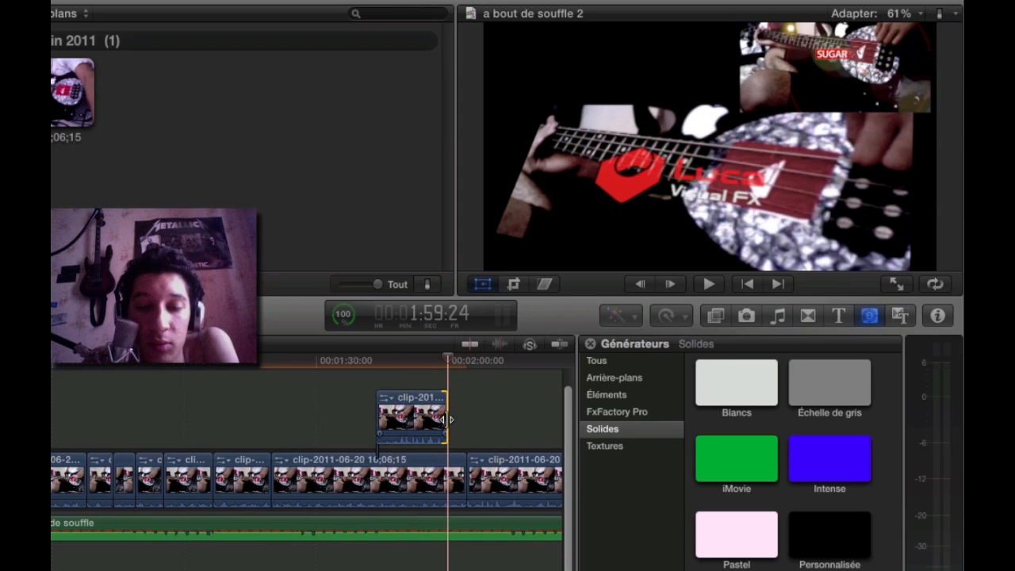
click(807, 316)
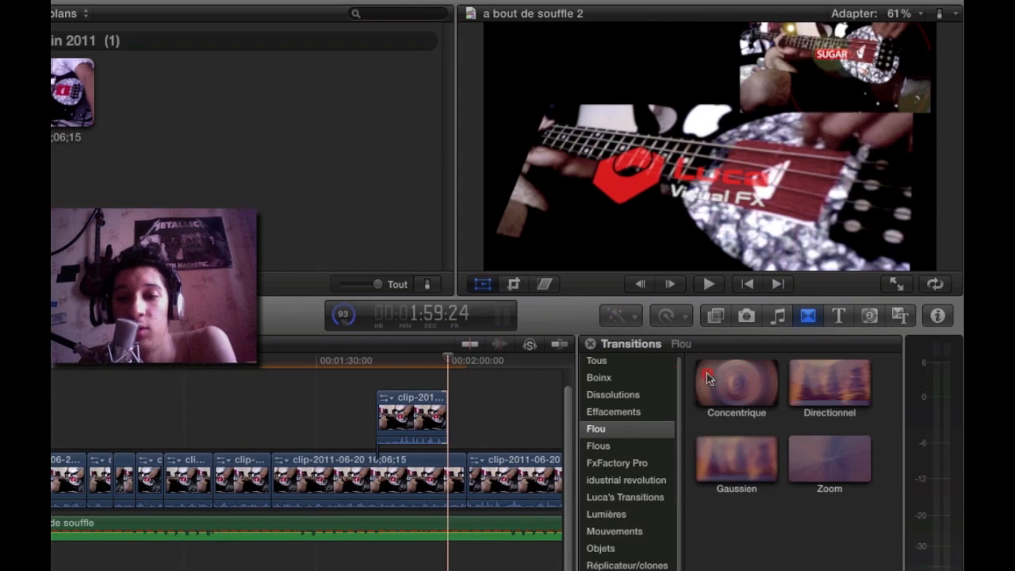
click(496, 381)
drag(497, 379, 438, 418)
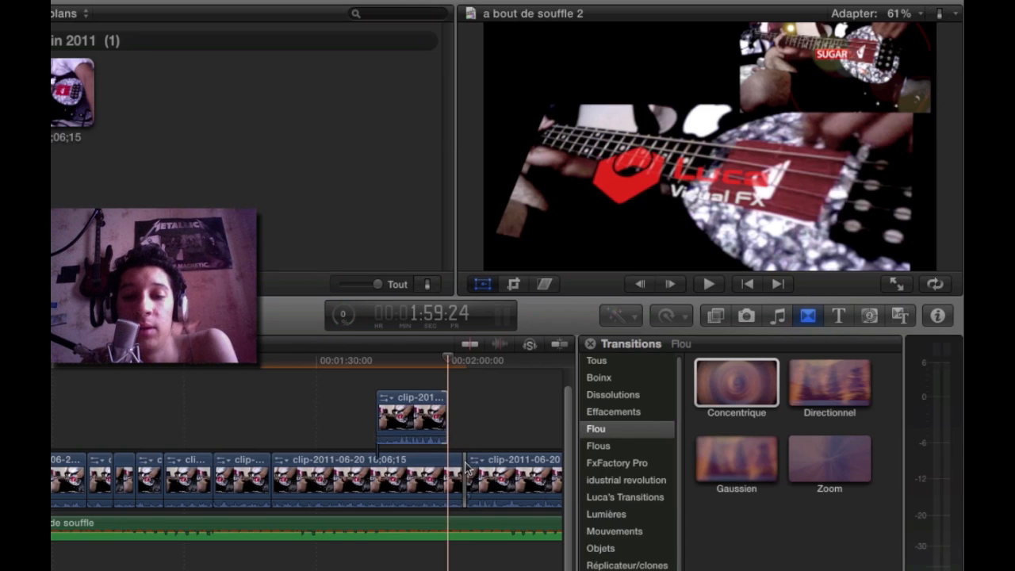
drag(465, 462, 444, 414)
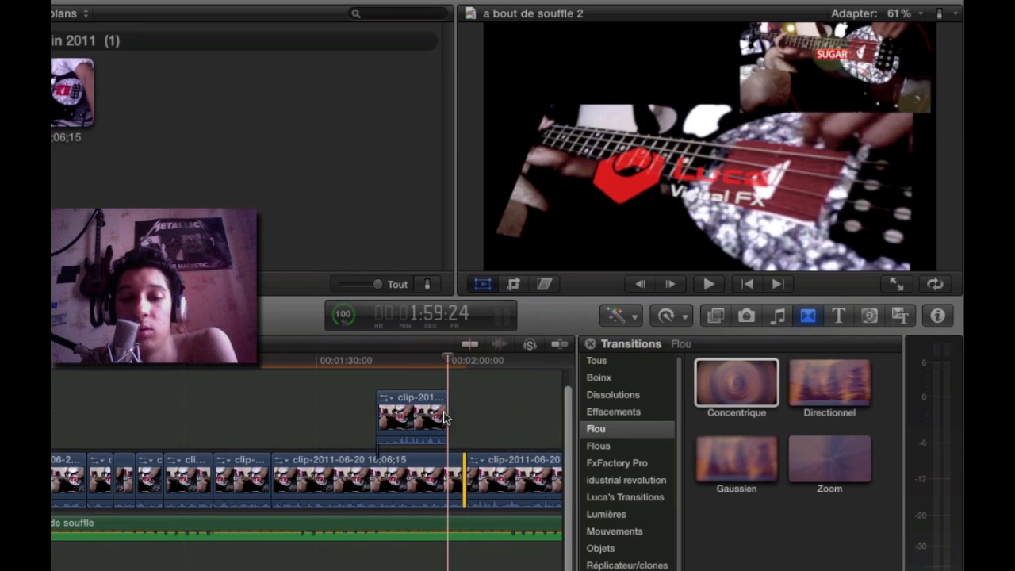
click(478, 448)
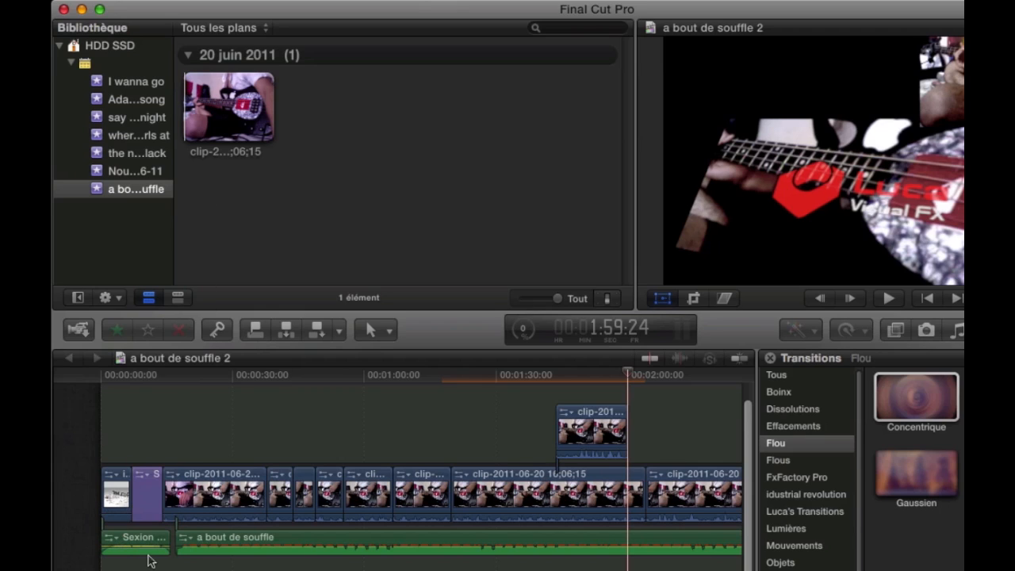
Look over the timeline of the project a bout de souffle 2 from its start to its end.
mouse_move(145, 544)
scroll(397, 468, right, 7)
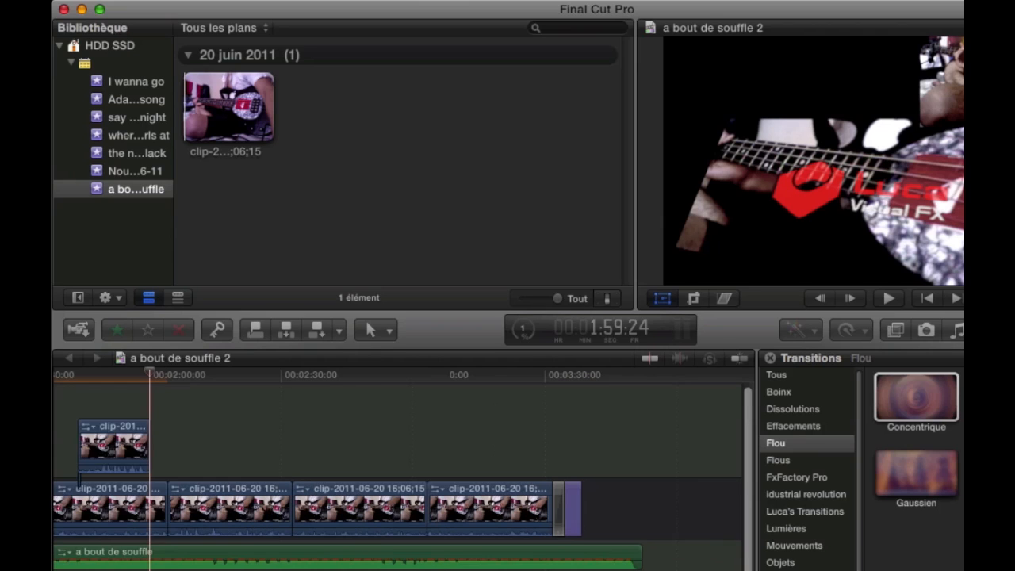
scroll(397, 468, left, 7)
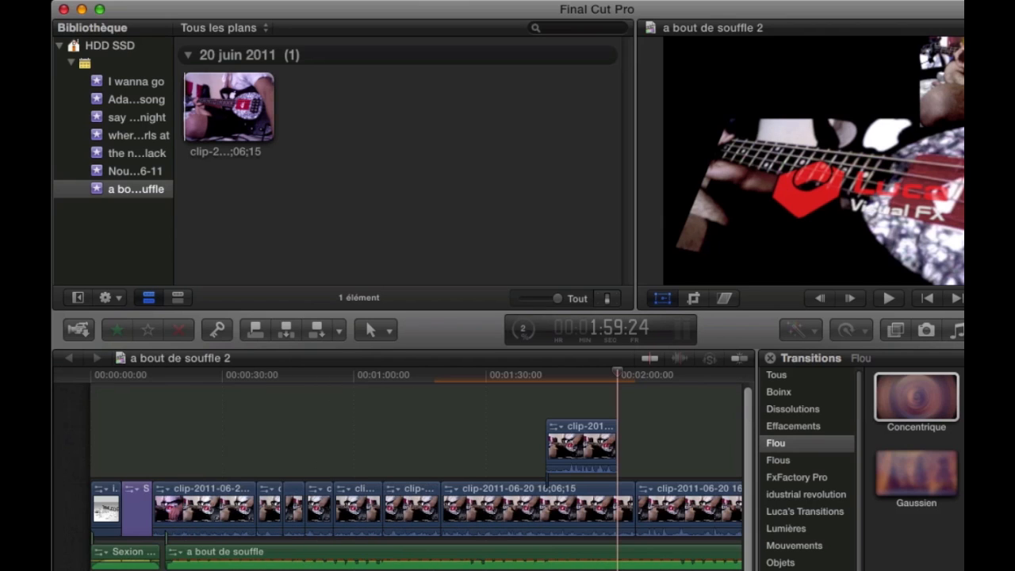
scroll(398, 468, down, 1)
scroll(397, 468, up, 1)
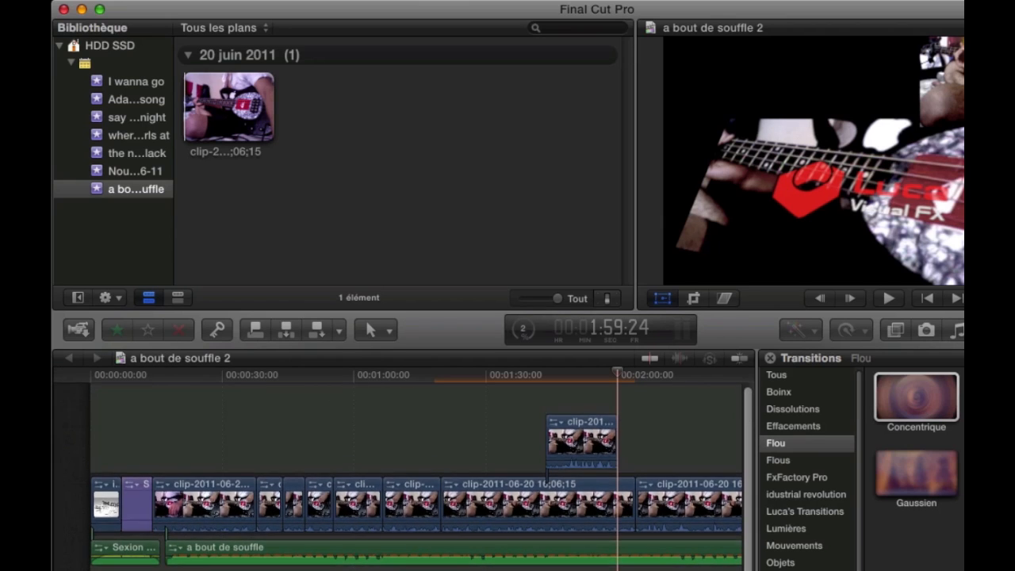
scroll(416, 468, down, 1)
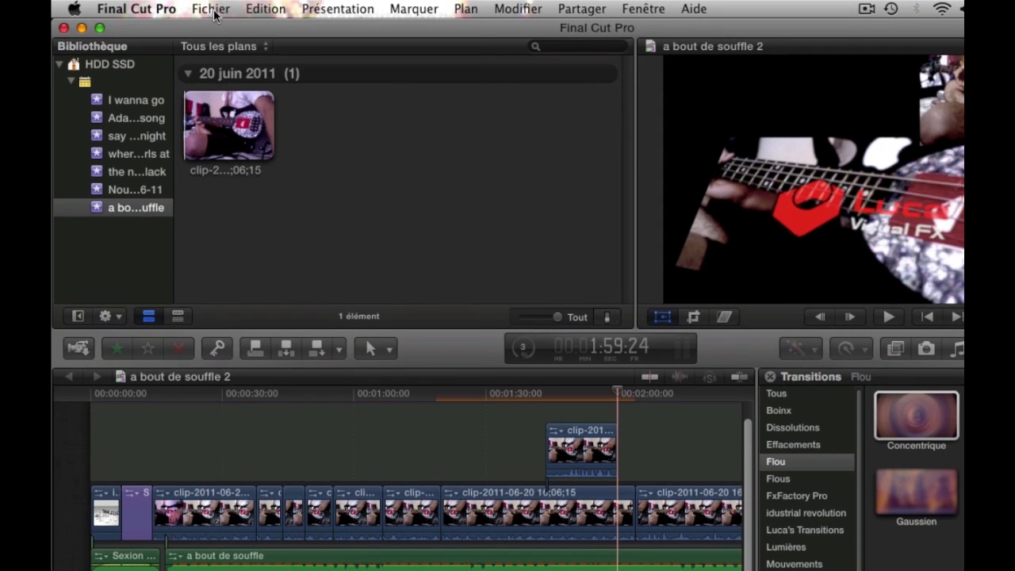
Start an export of the project using Compressor settings and look through the list of available Apple presets.
click(211, 9)
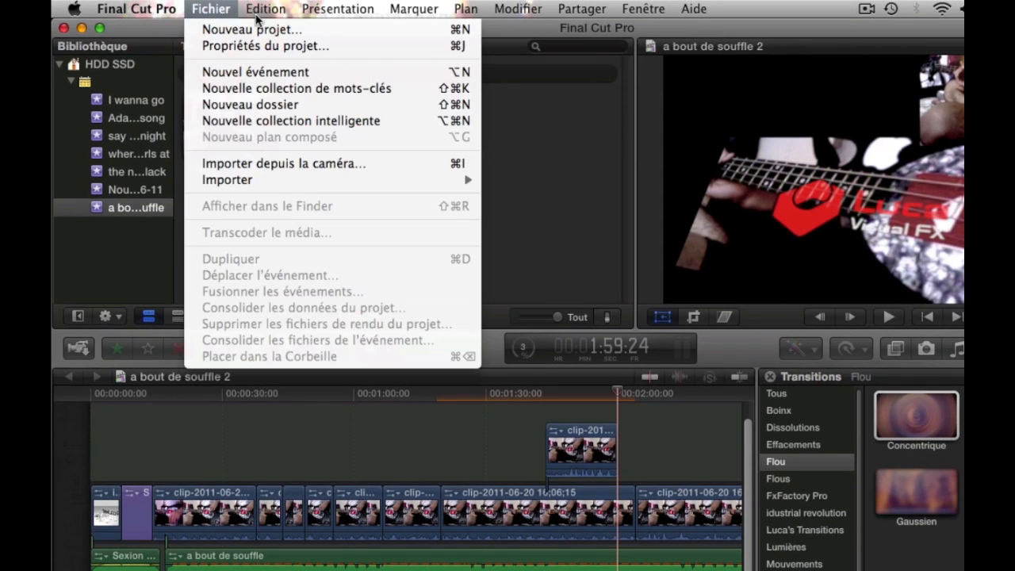
mouse_move(277, 17)
mouse_move(336, 7)
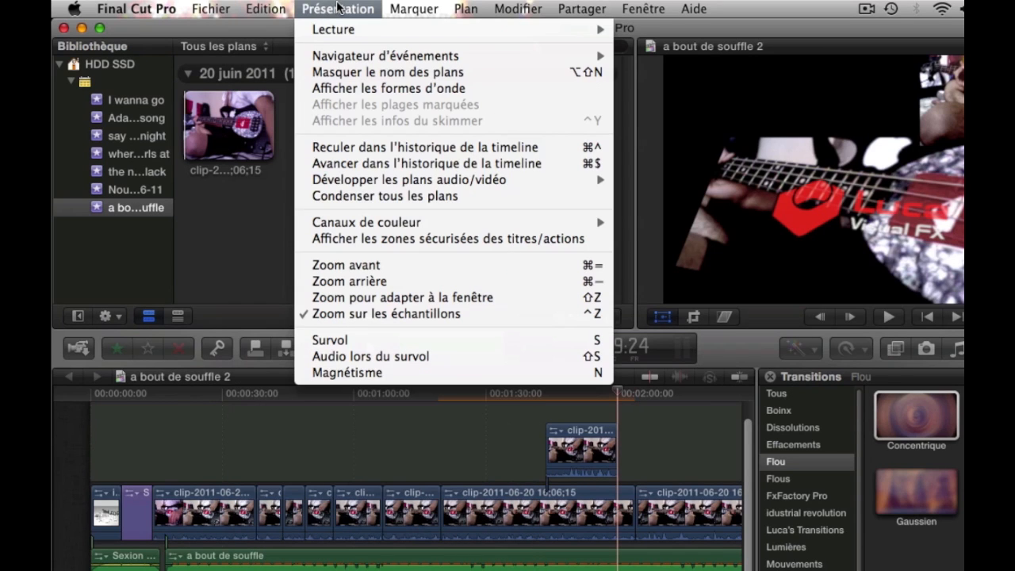
mouse_move(421, 18)
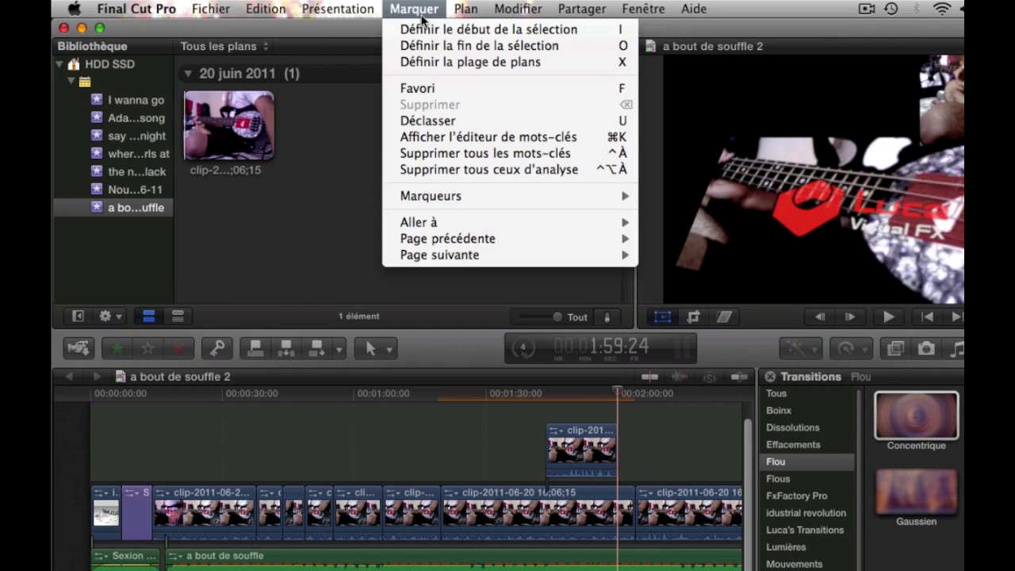
mouse_move(533, 16)
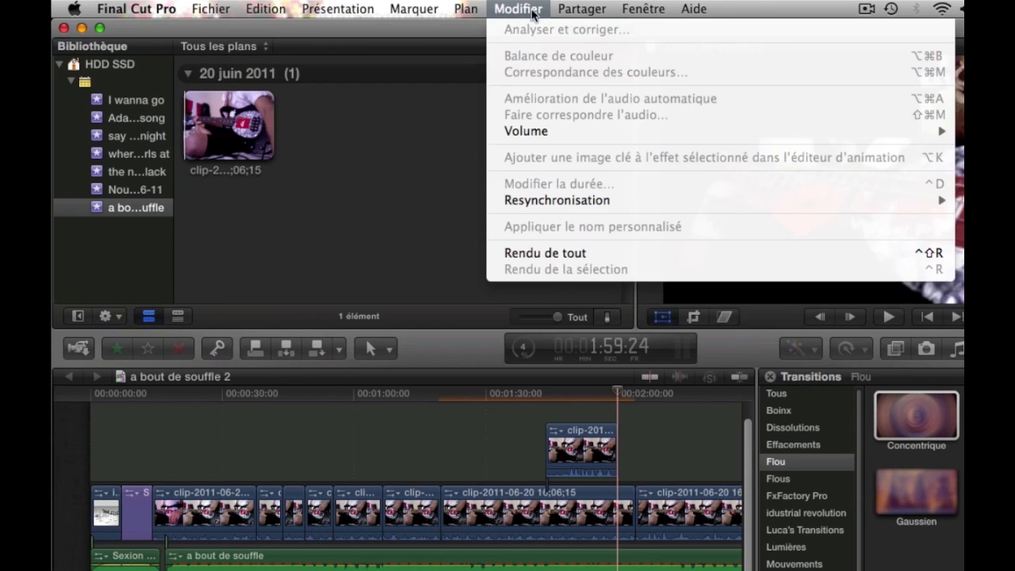
mouse_move(590, 14)
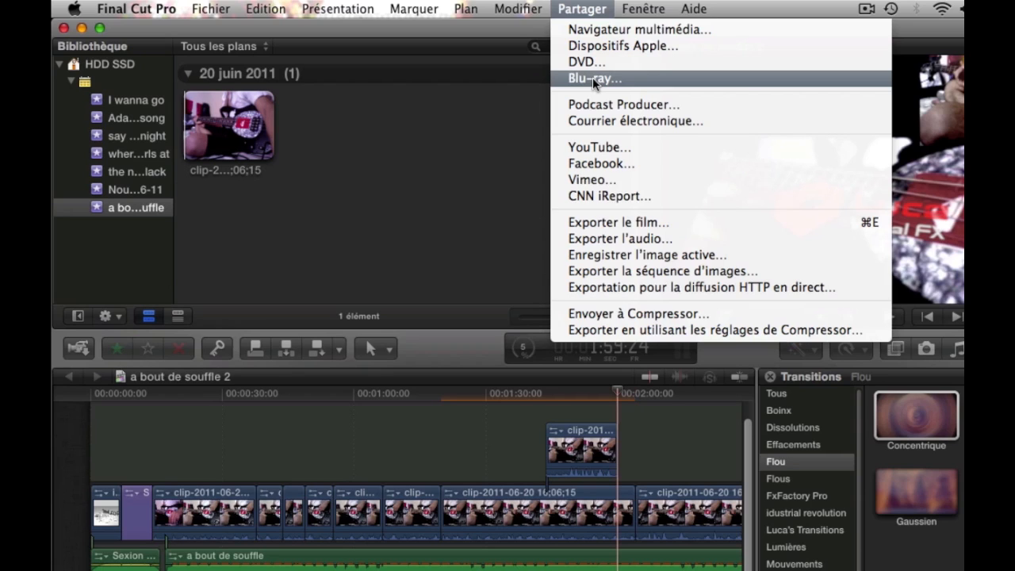
click(650, 330)
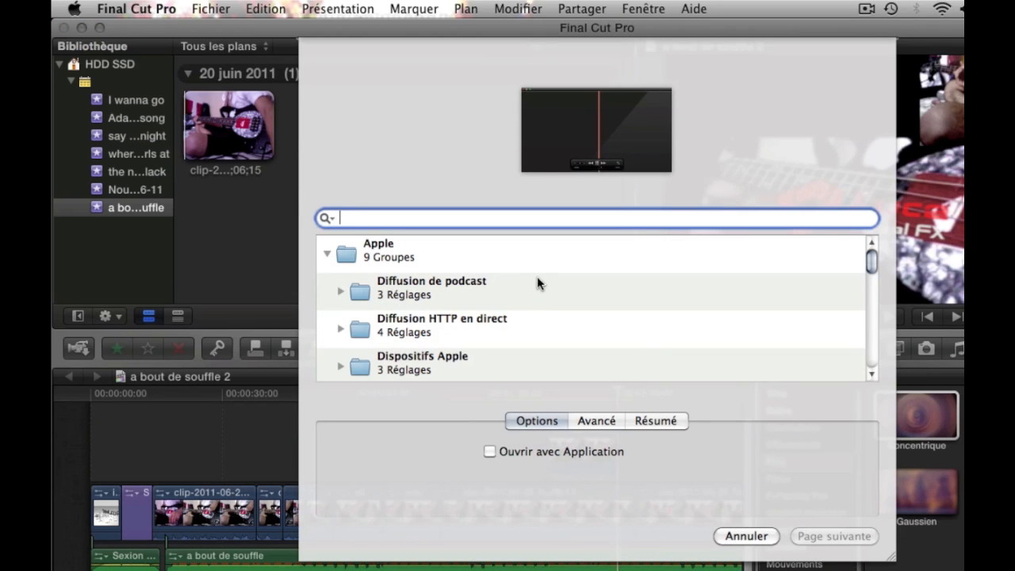
scroll(536, 279, down, 5)
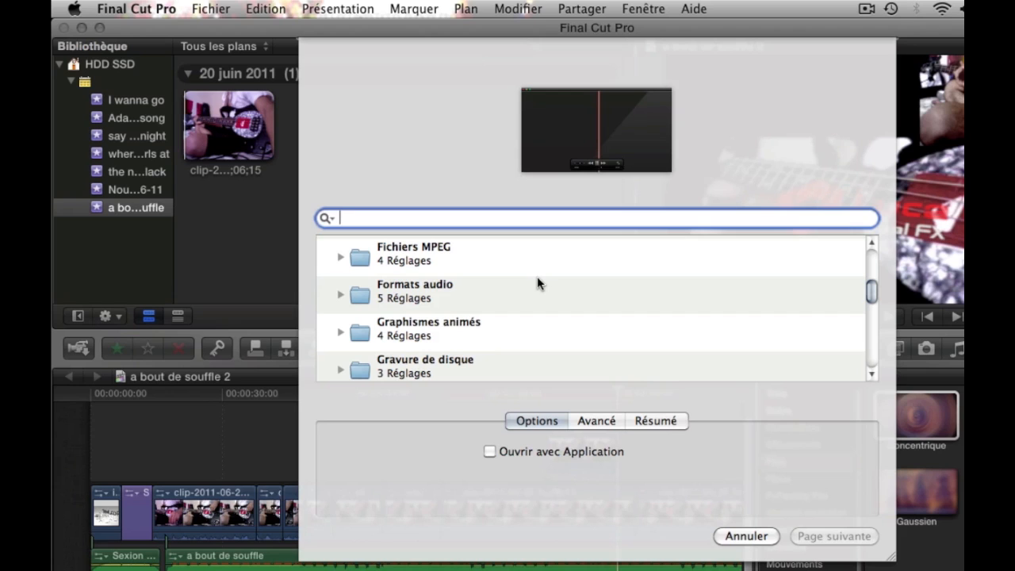
scroll(537, 279, down, 6)
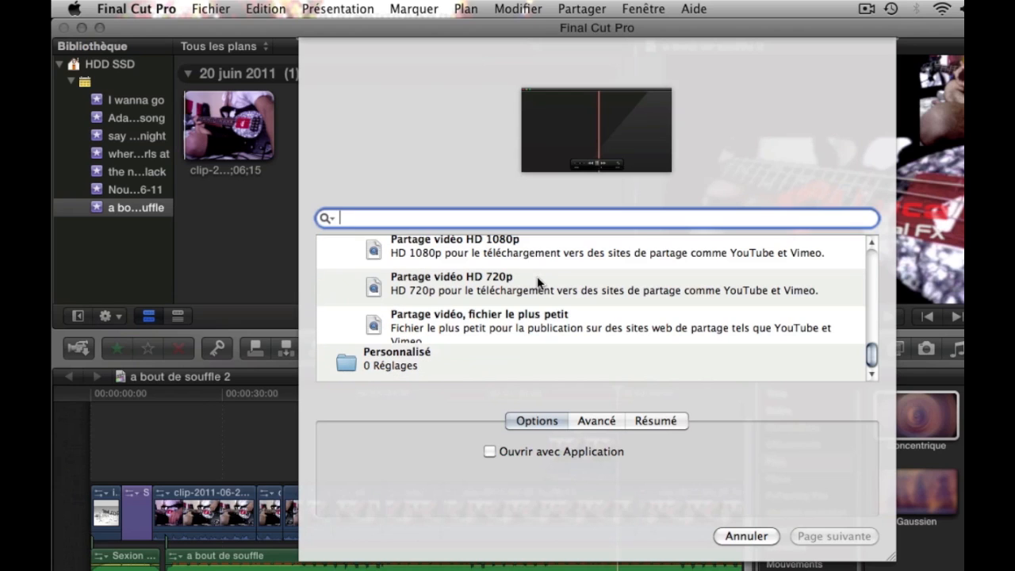
Examine the advanced options and summary of the Partage vidéo HD 720p preset, and cancel the export.
click(492, 279)
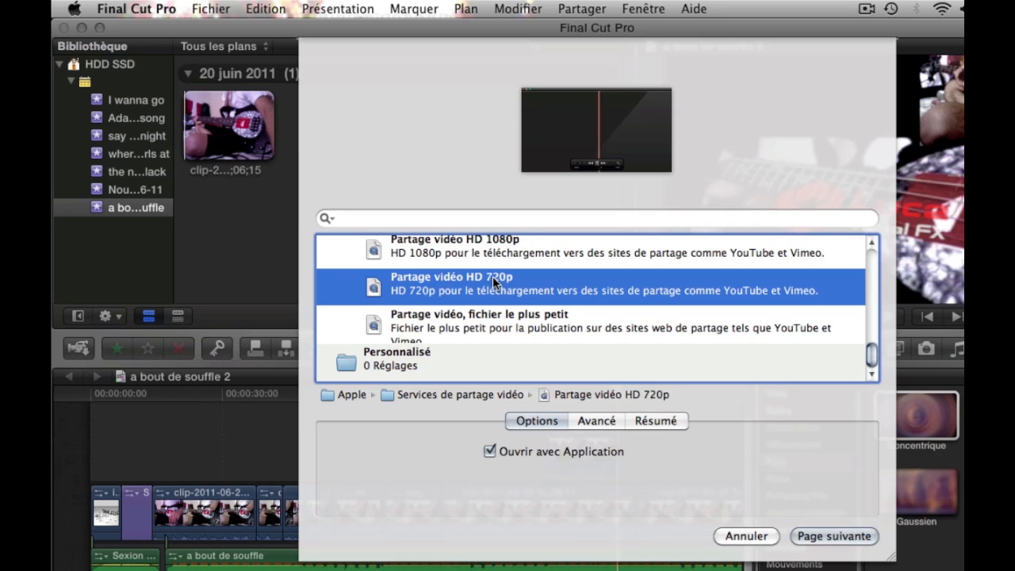
click(604, 420)
click(654, 419)
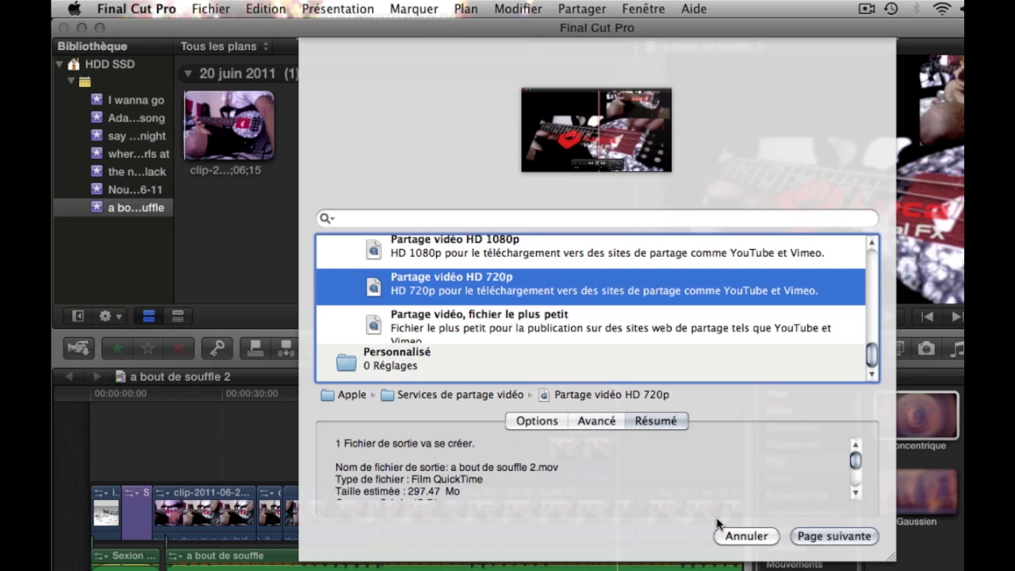
click(732, 536)
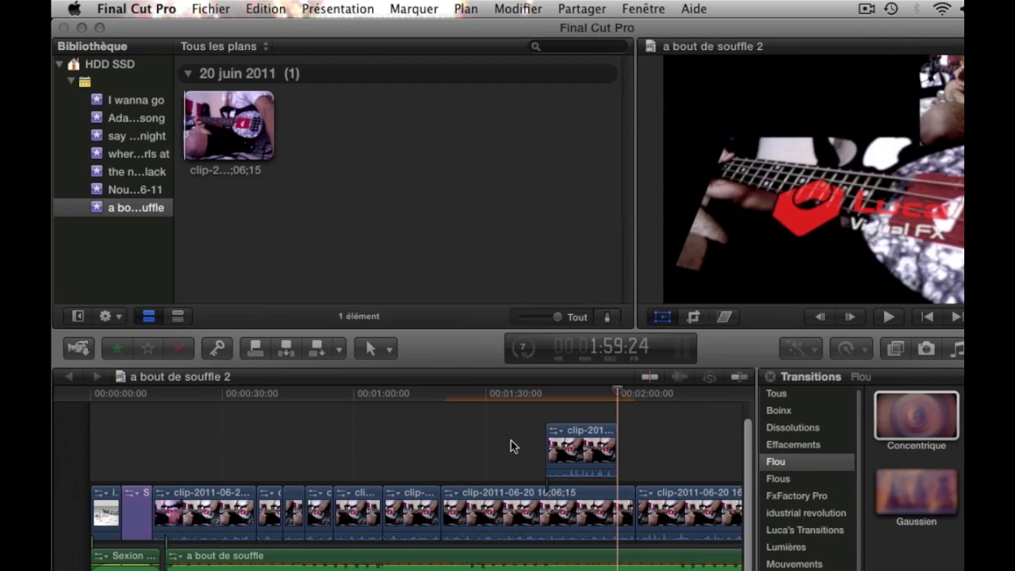